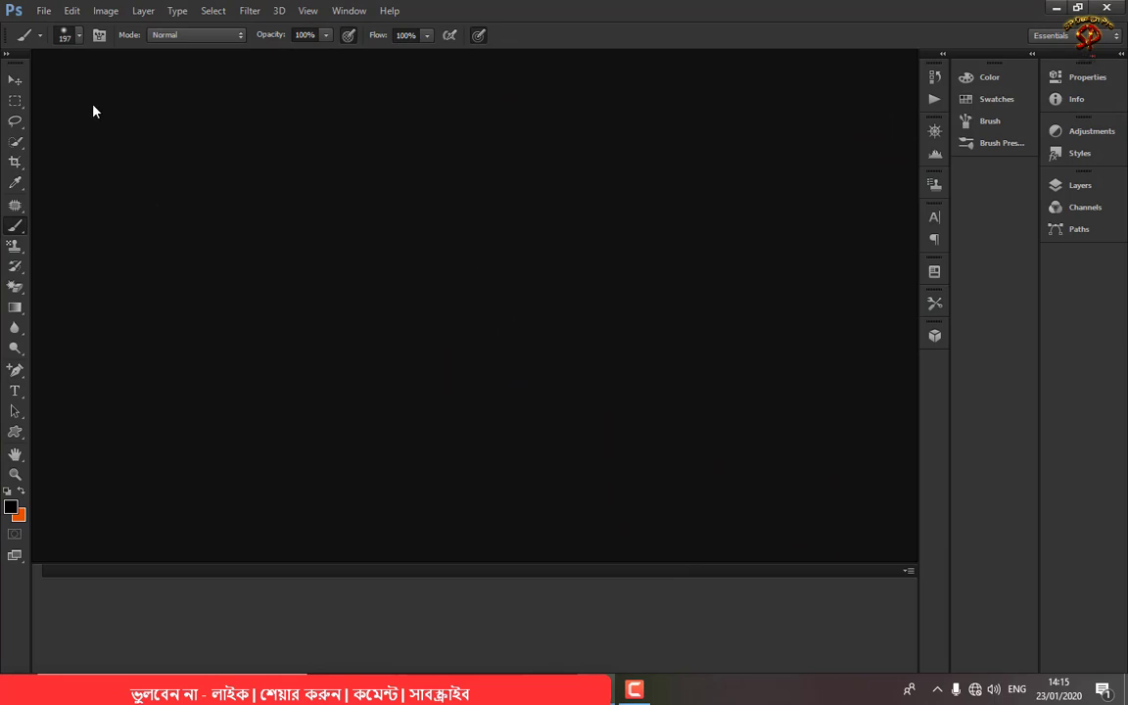
click(44, 11)
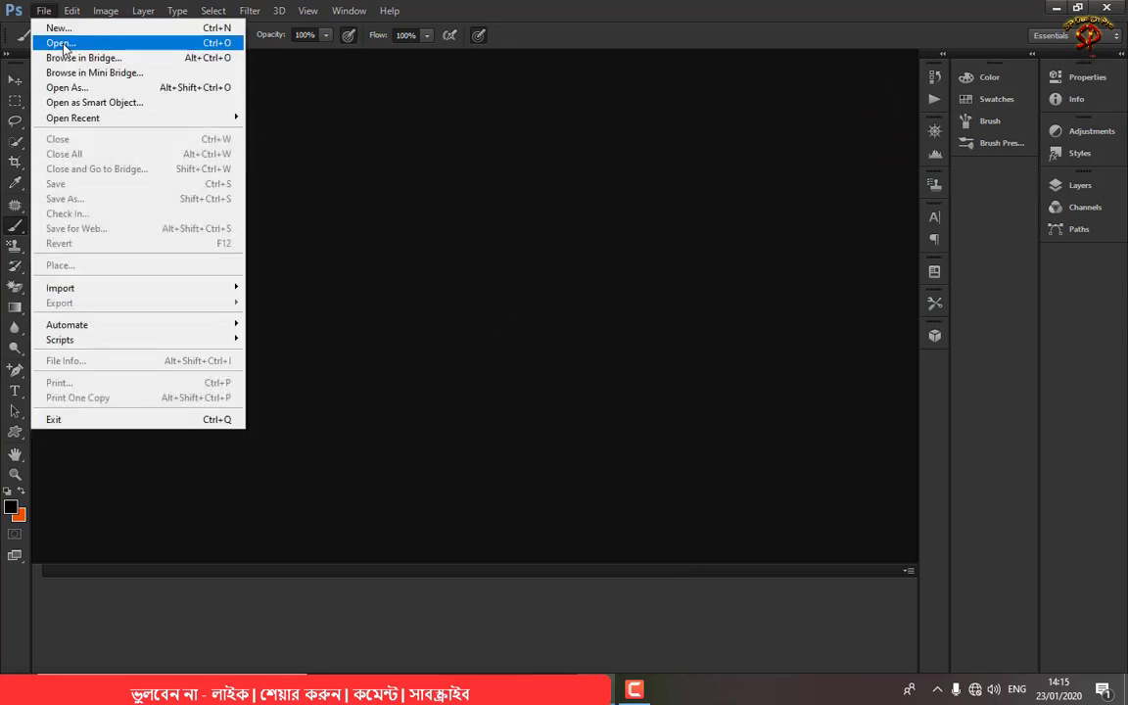
click(59, 42)
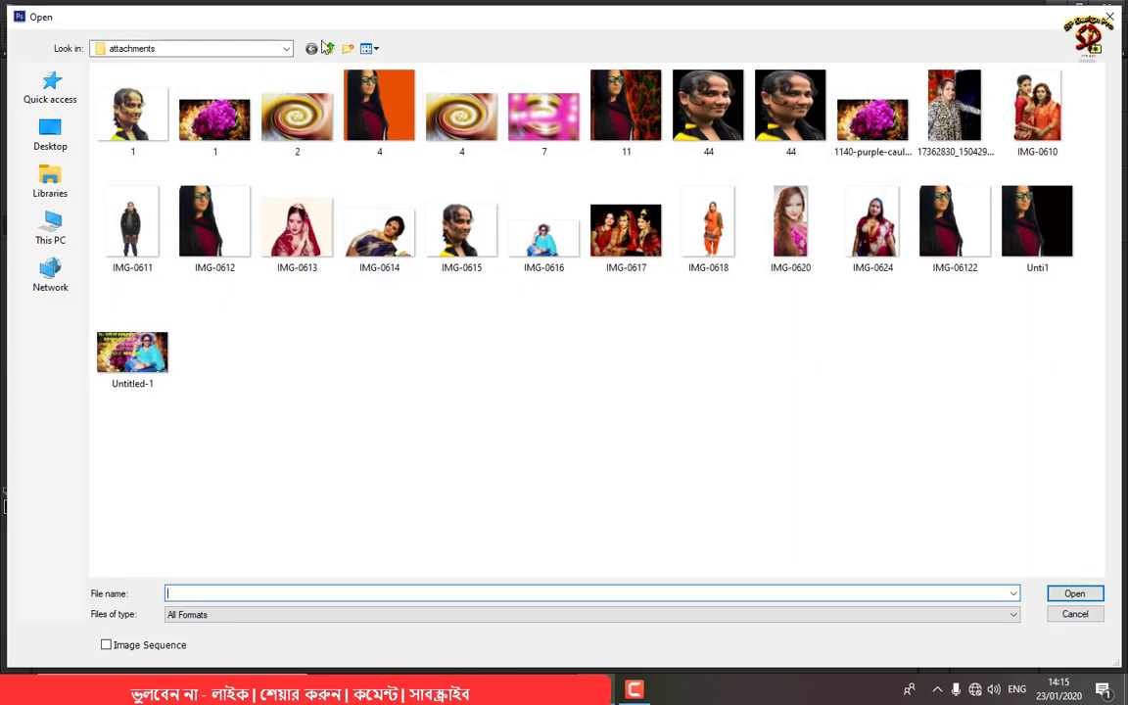
click(329, 49)
click(132, 453)
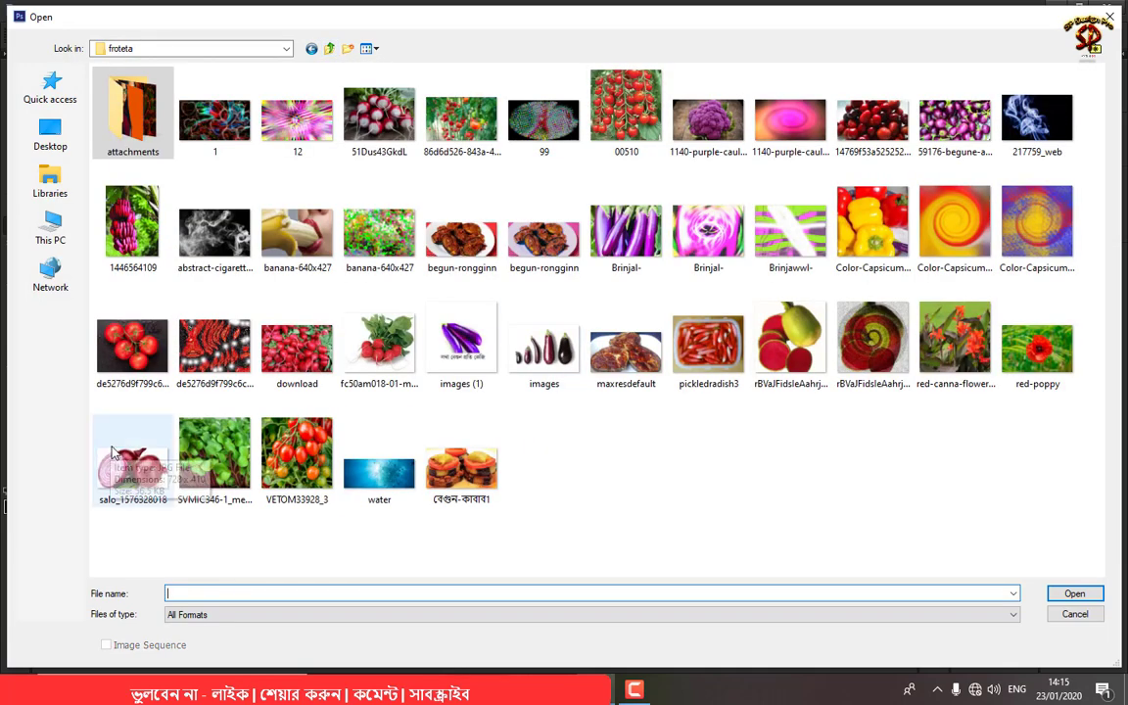
click(1074, 593)
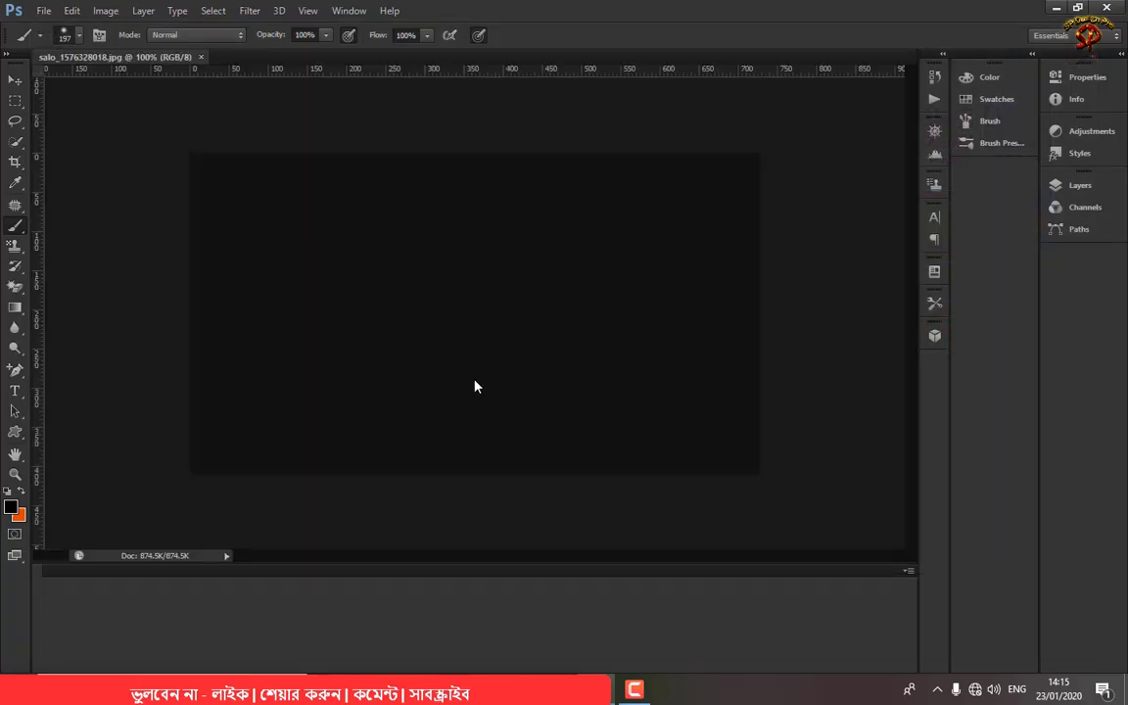
Convert the Background layer of the onion photo to a smart object.
click(15, 79)
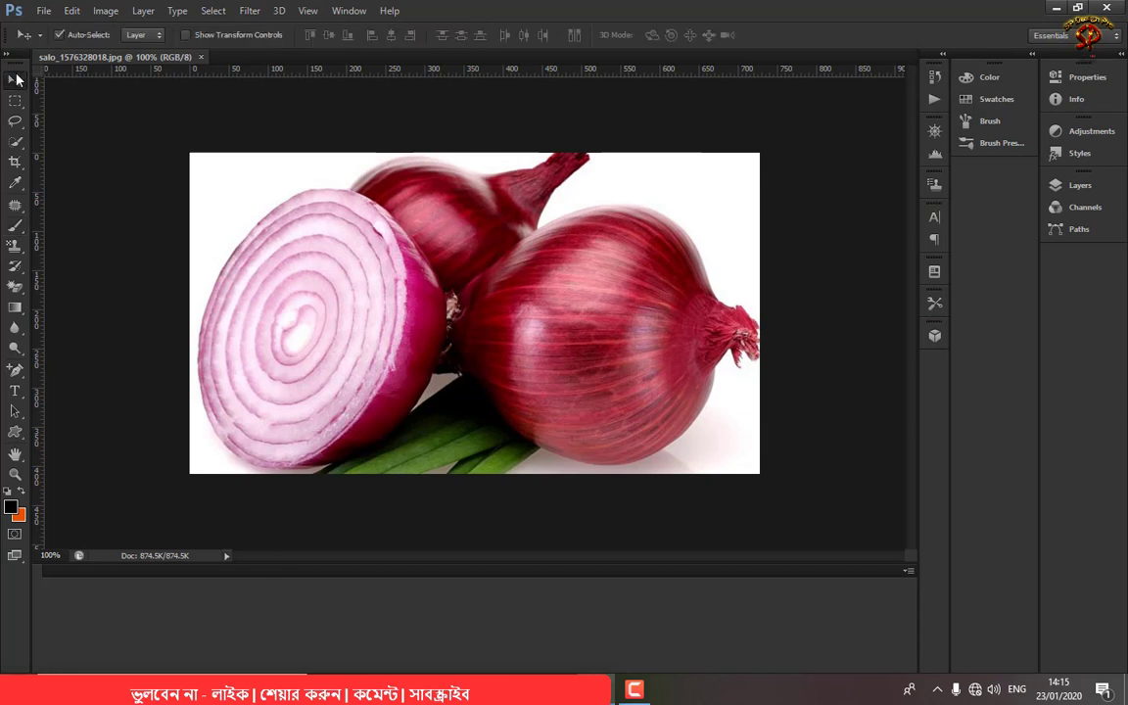
click(1062, 187)
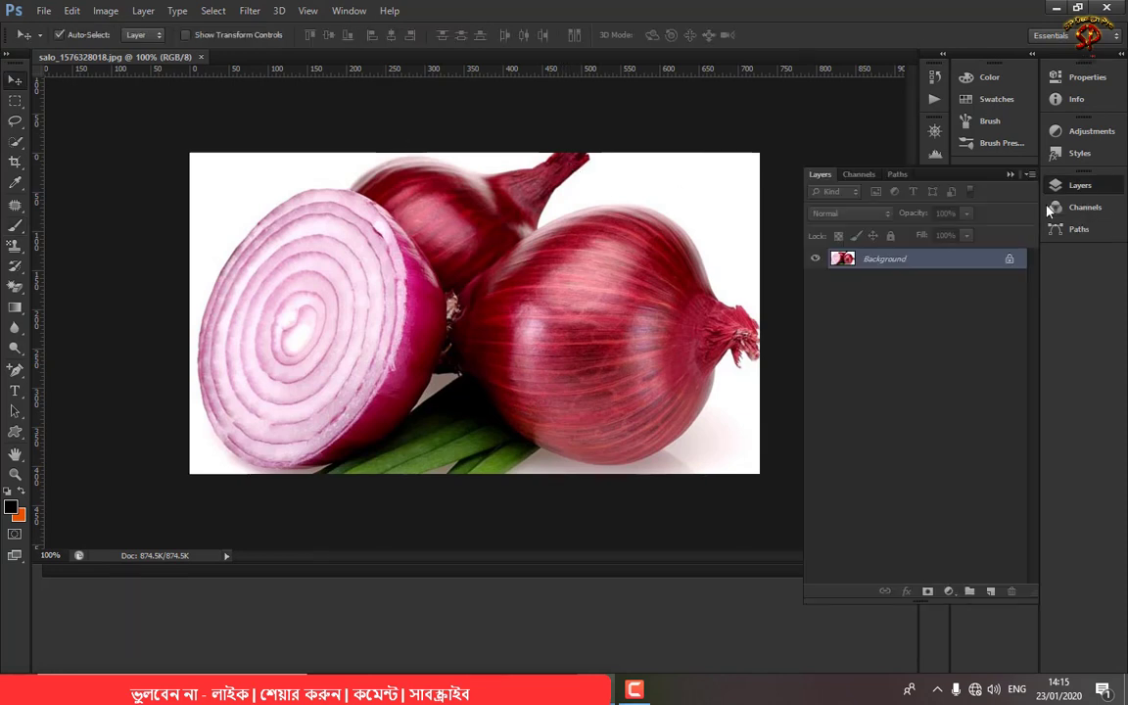
right_click(885, 262)
click(911, 324)
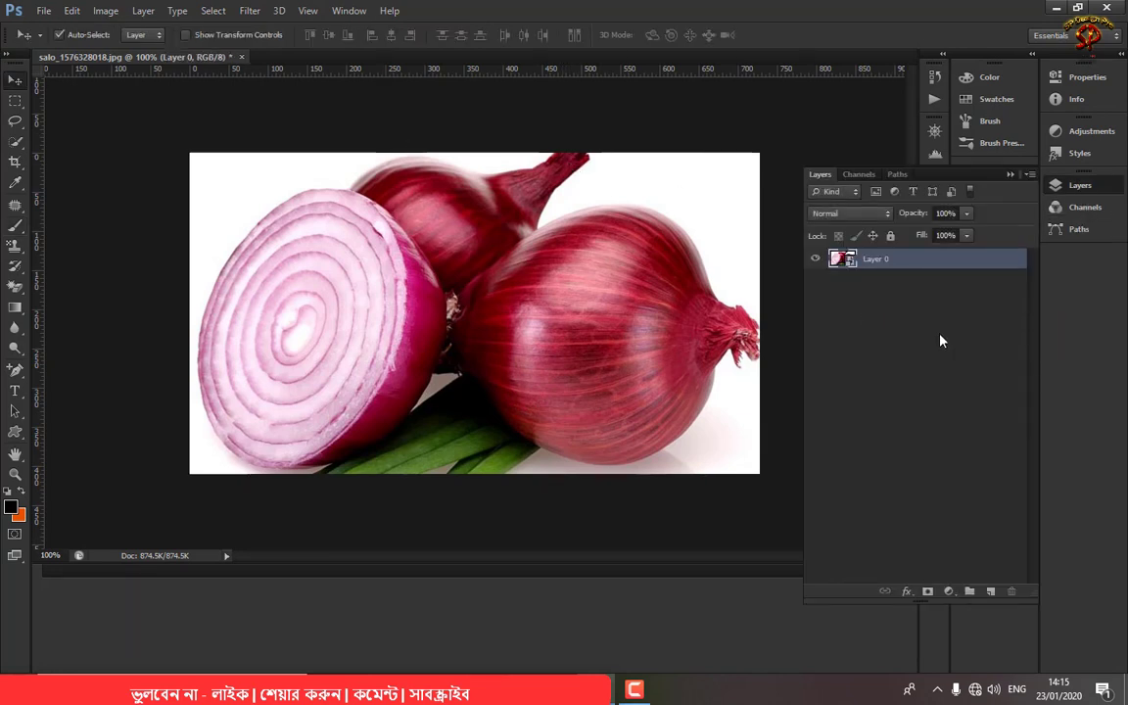
Apply the Mezzotint pixelate filter to Layer 0 with the Long Lines type.
click(252, 11)
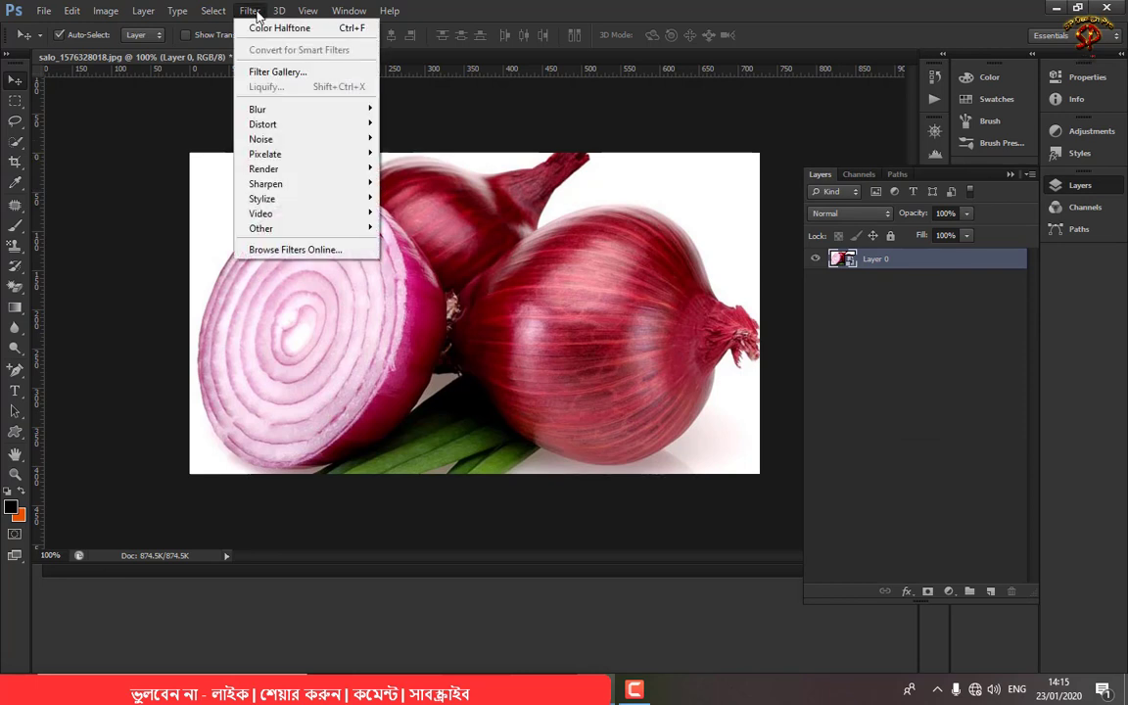
mouse_move(305, 163)
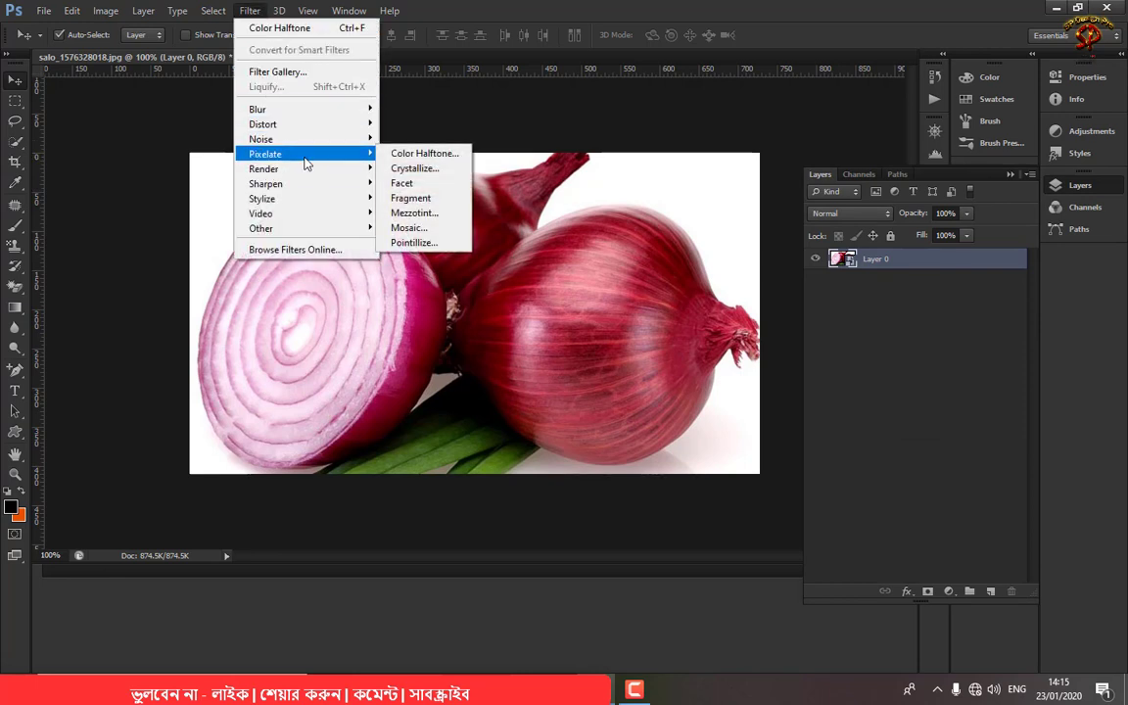
click(414, 213)
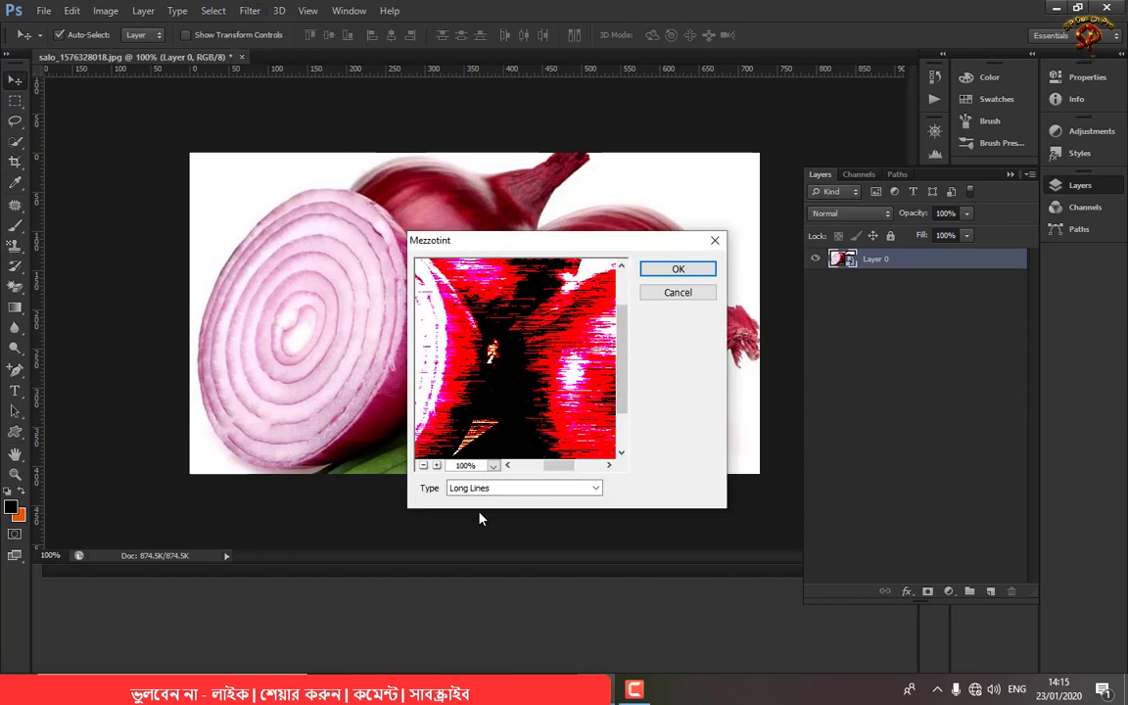
click(487, 489)
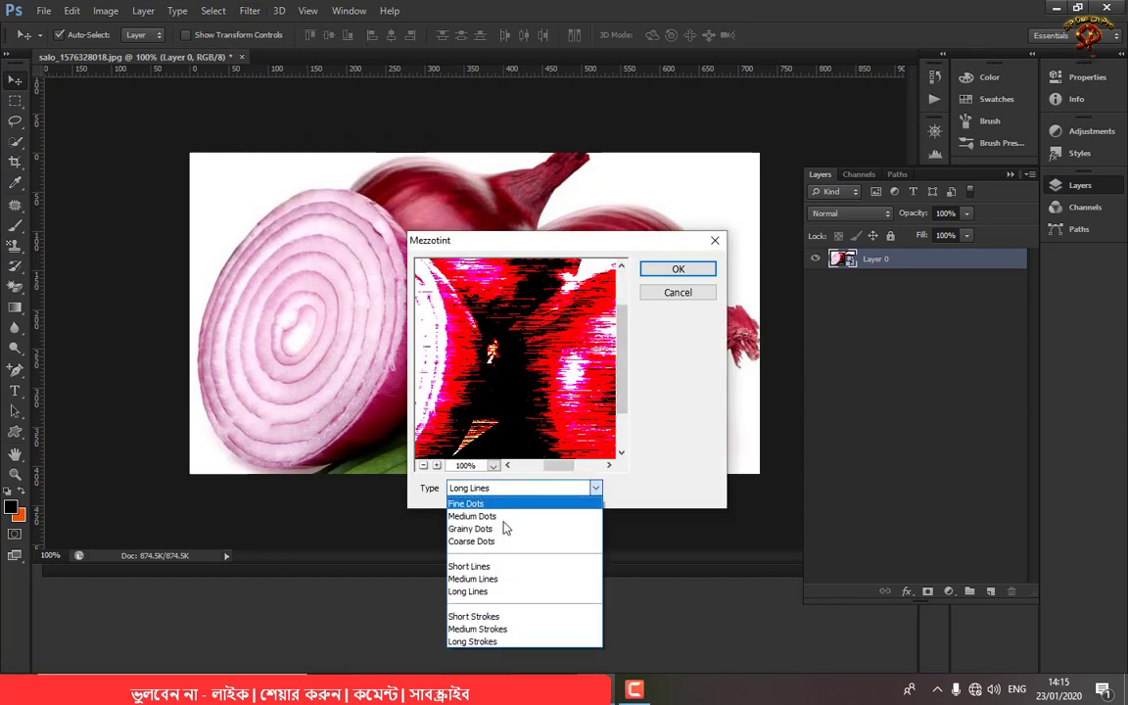
click(487, 593)
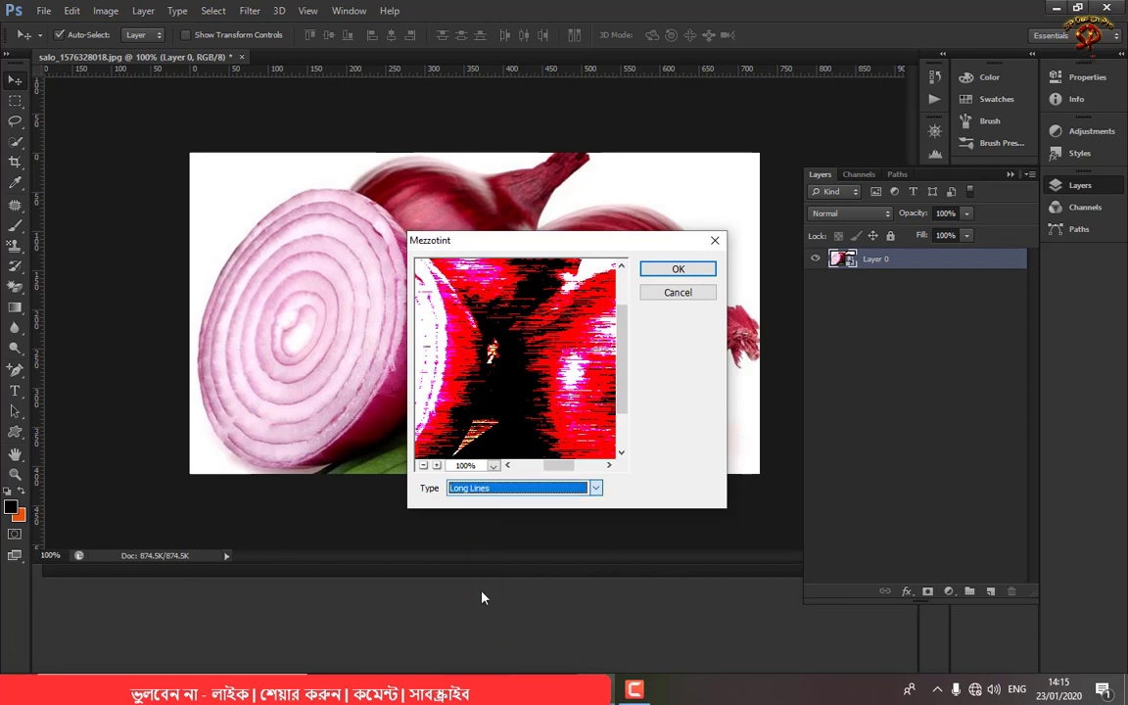
click(677, 270)
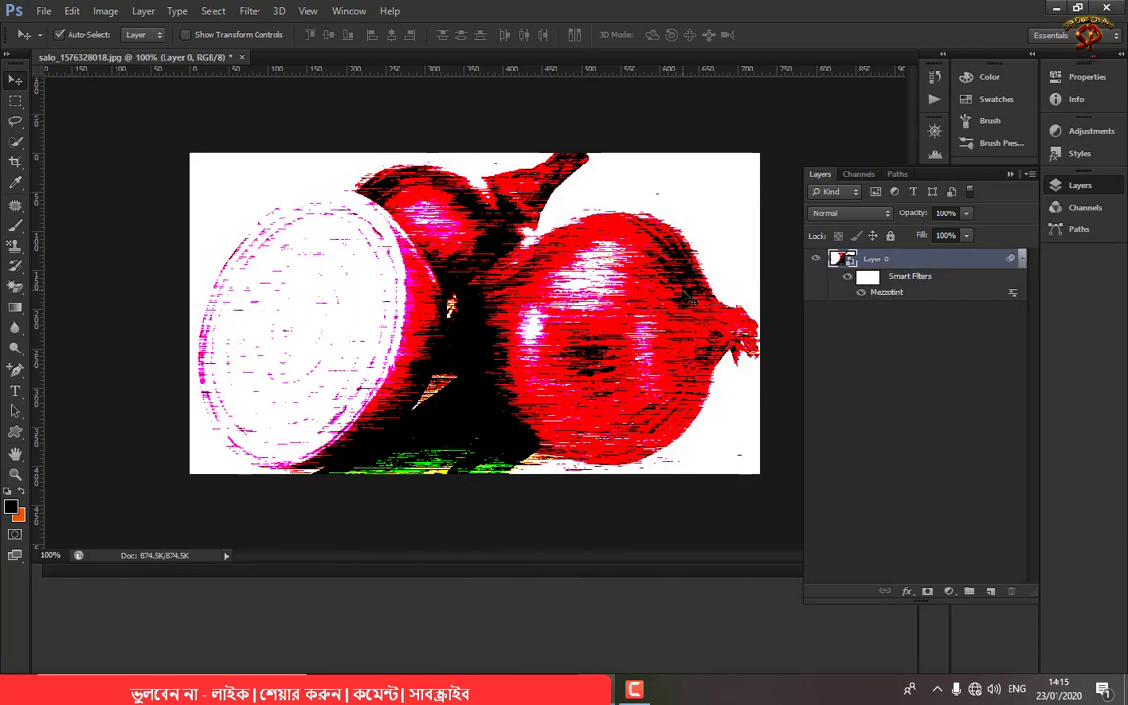
Apply a Radial Blur to Layer 0 using the Spin method with an amount of 31.
click(245, 10)
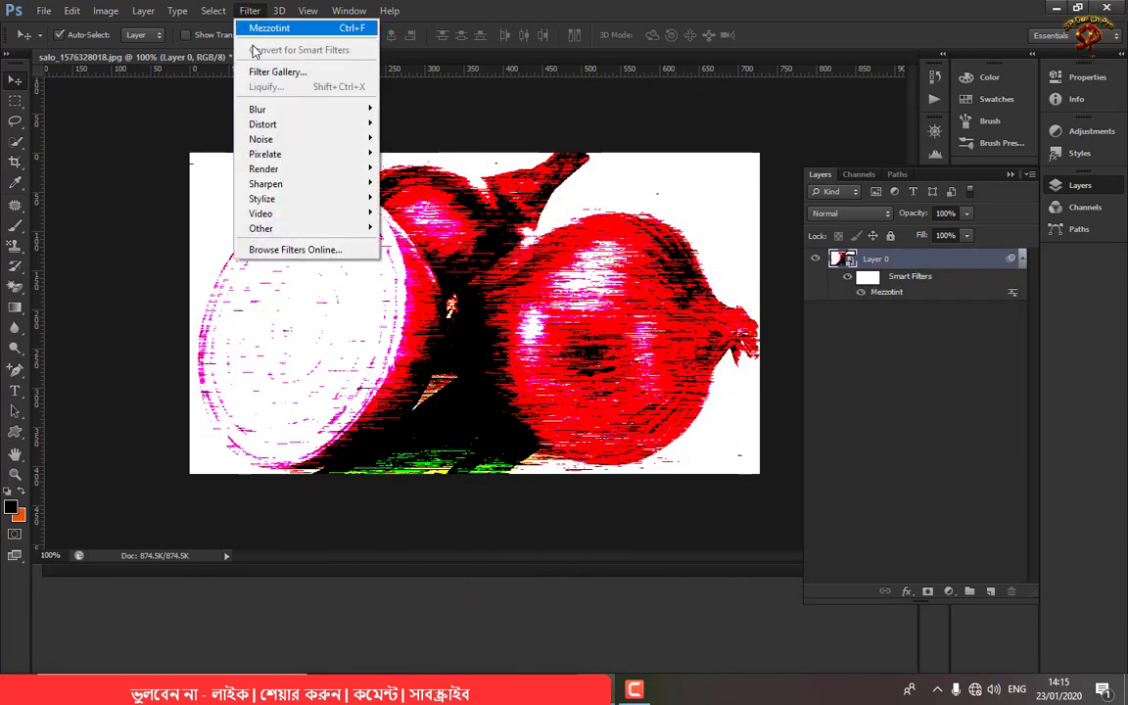
mouse_move(297, 114)
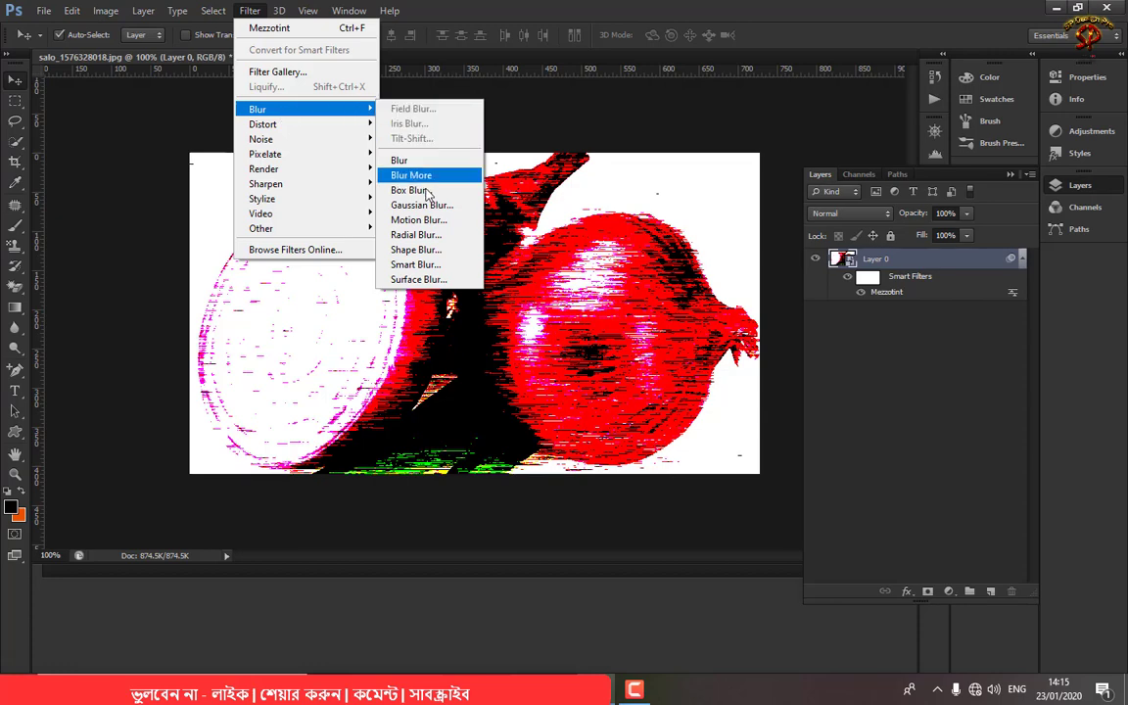
click(426, 238)
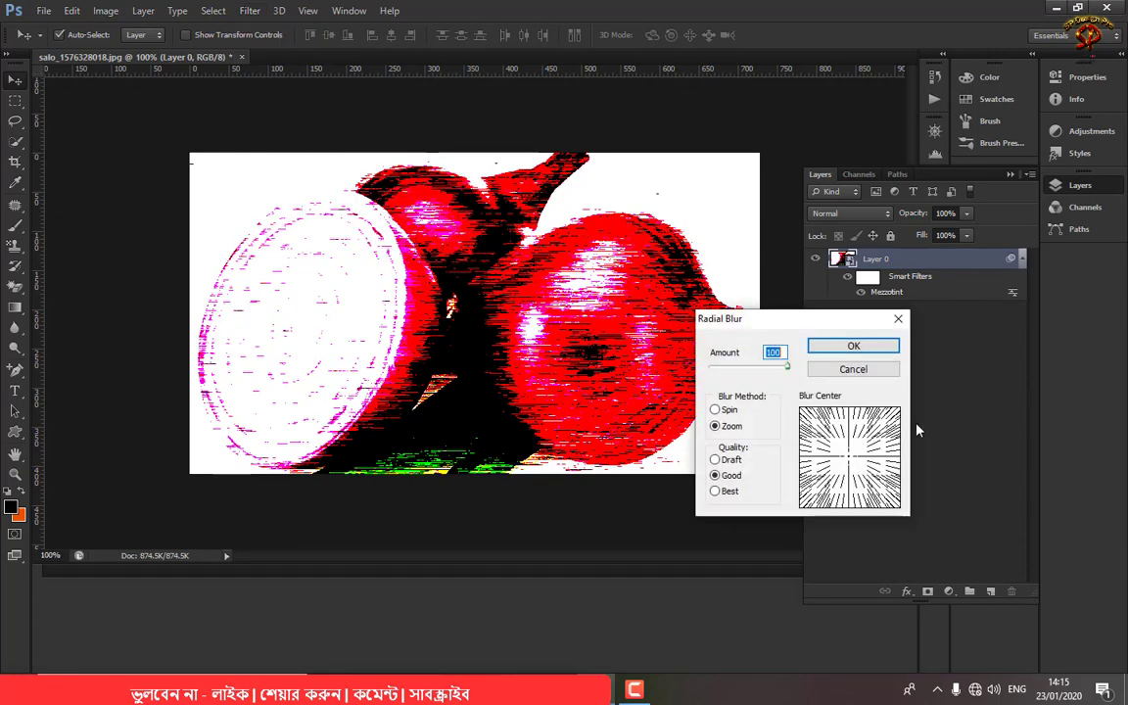
click(726, 411)
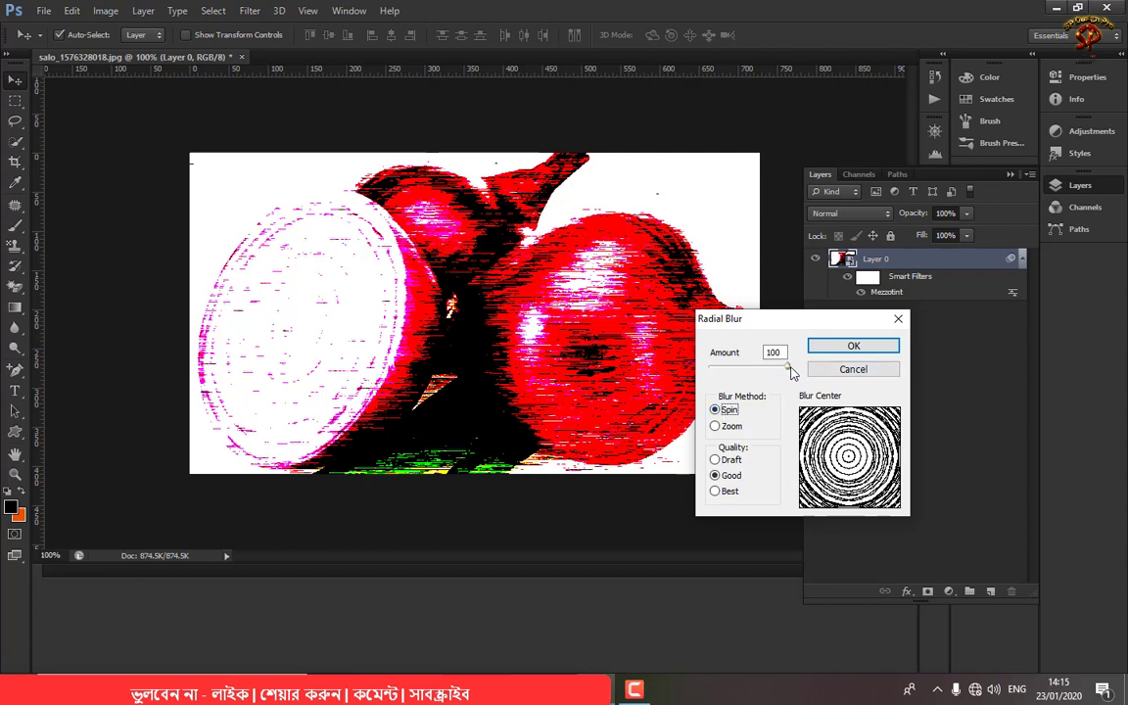
drag(787, 367, 734, 378)
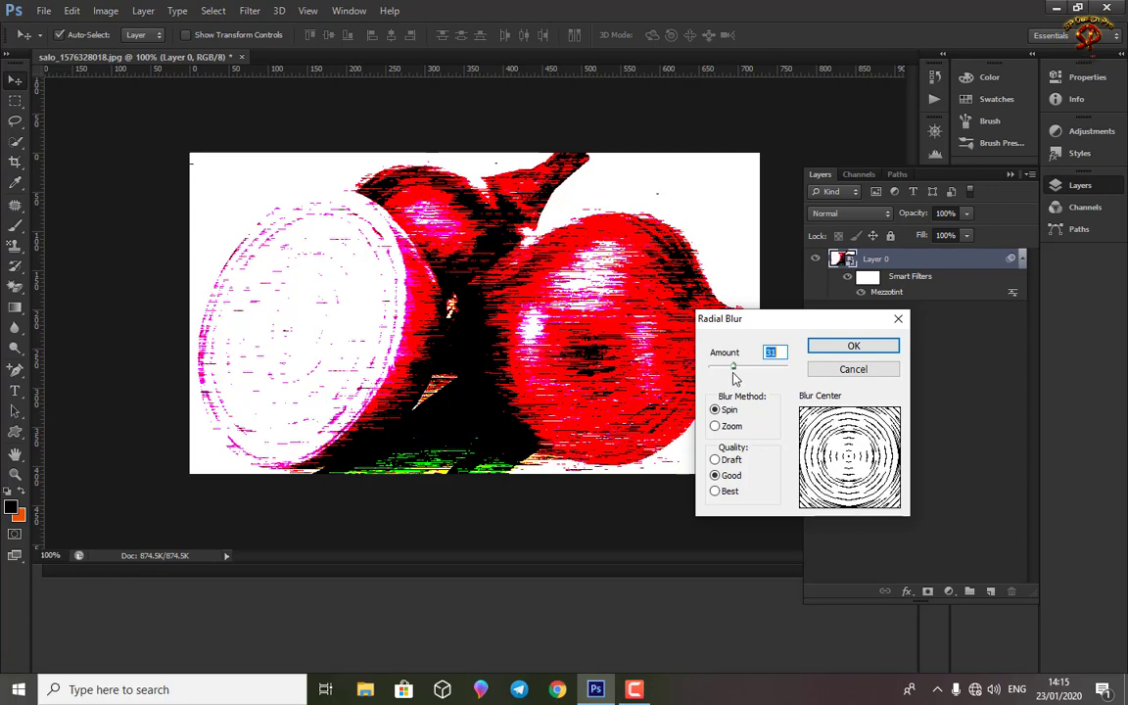
click(833, 348)
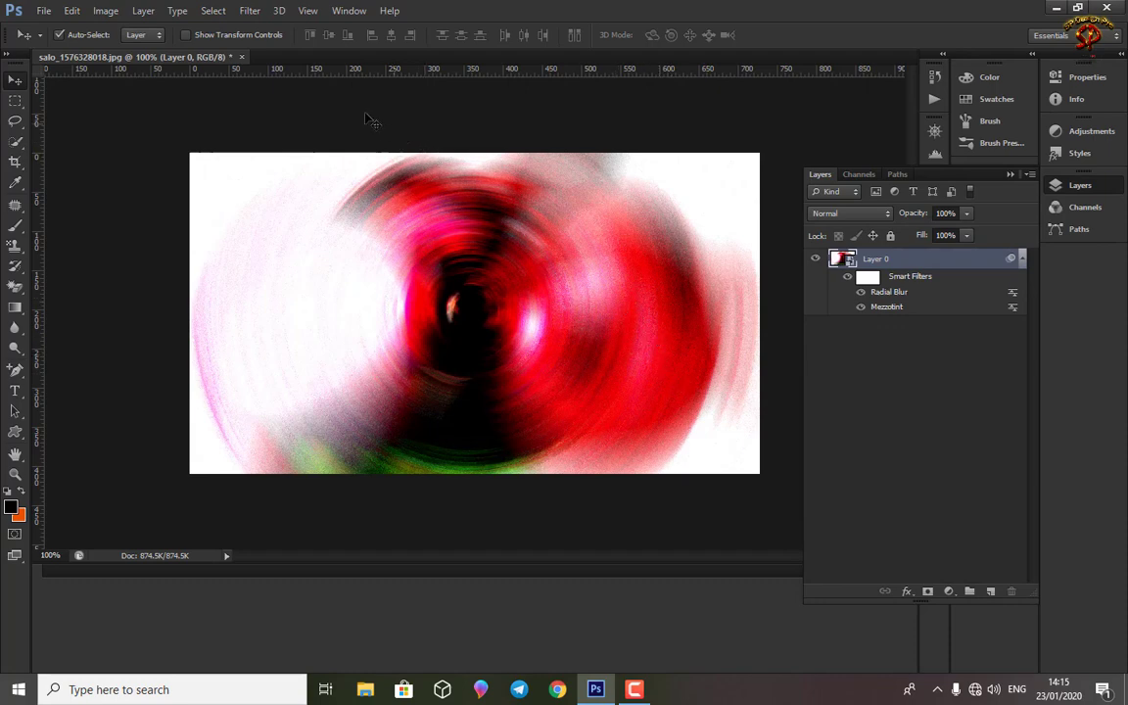
Apply the Twirl distortion to Layer 0 with a slightly reduced positive angle.
click(248, 10)
mouse_move(300, 123)
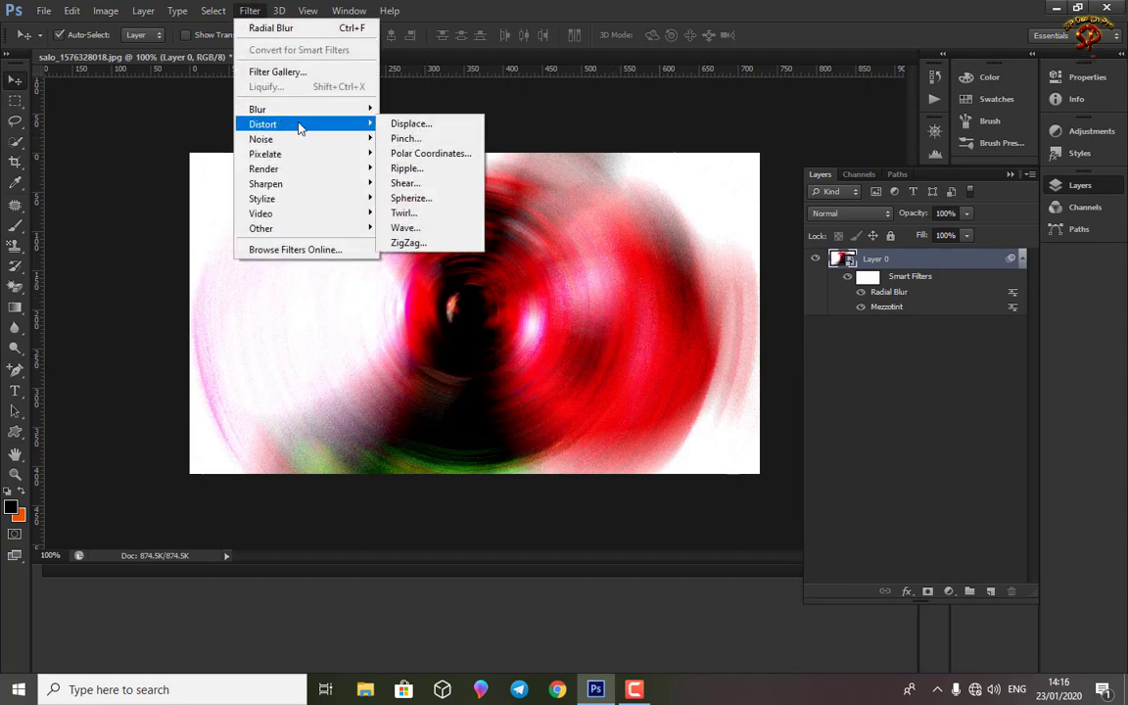
click(419, 218)
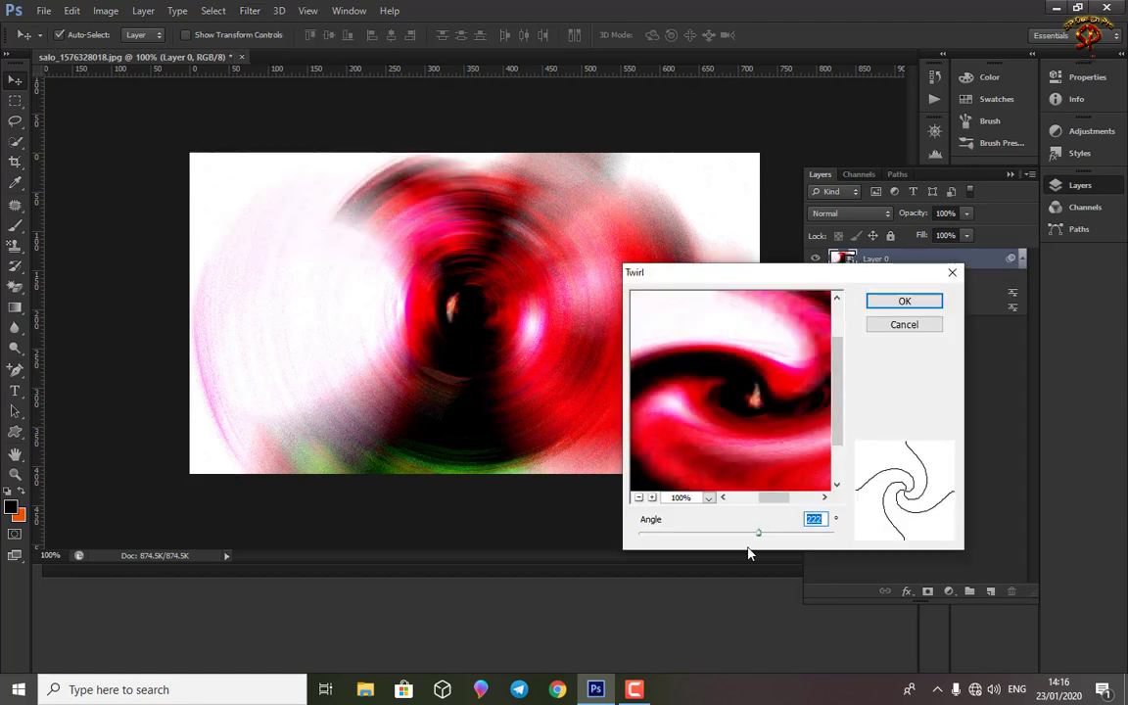
drag(760, 535, 746, 543)
click(903, 301)
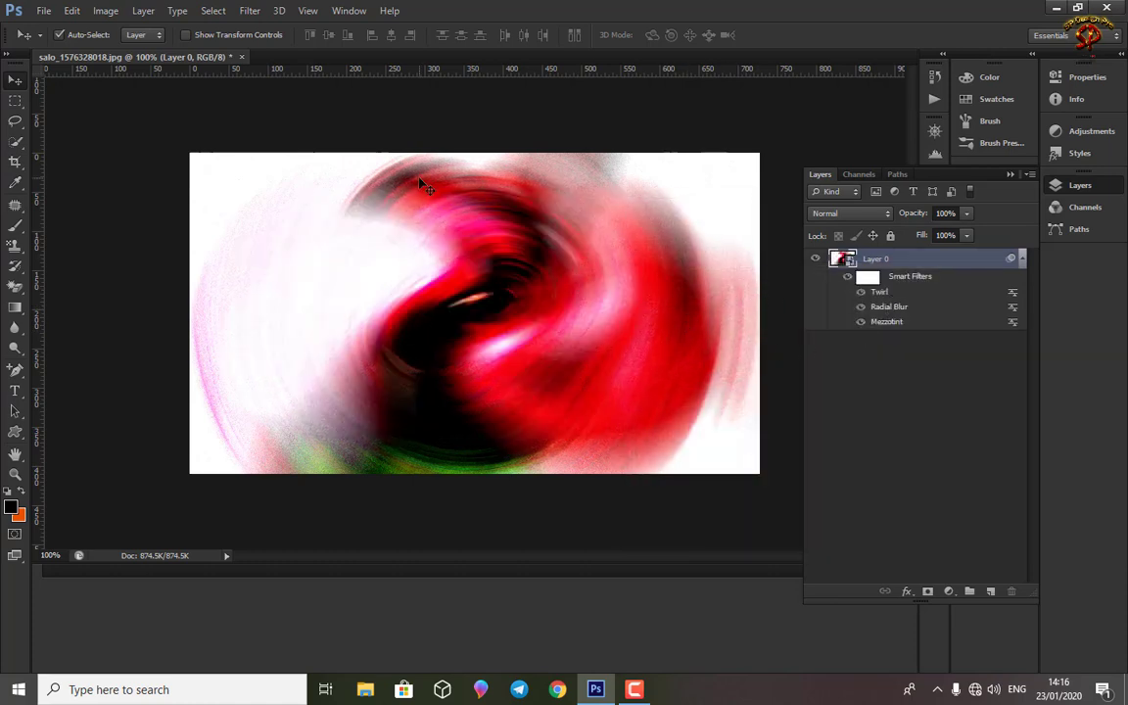
click(250, 12)
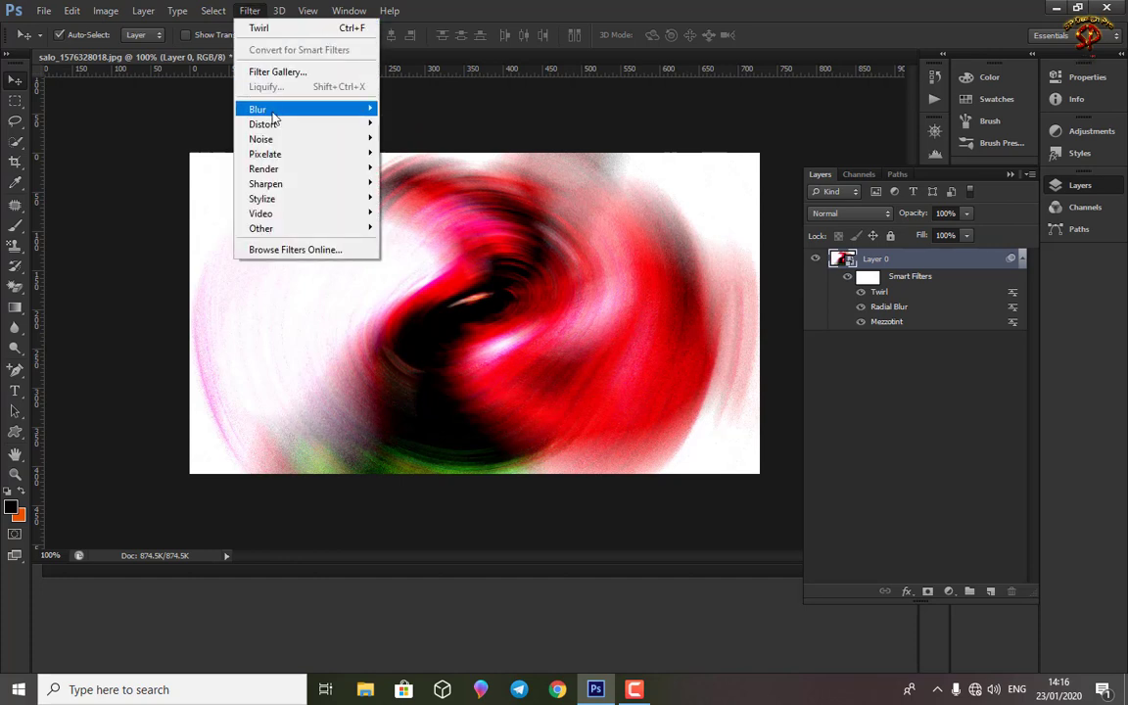
mouse_move(276, 118)
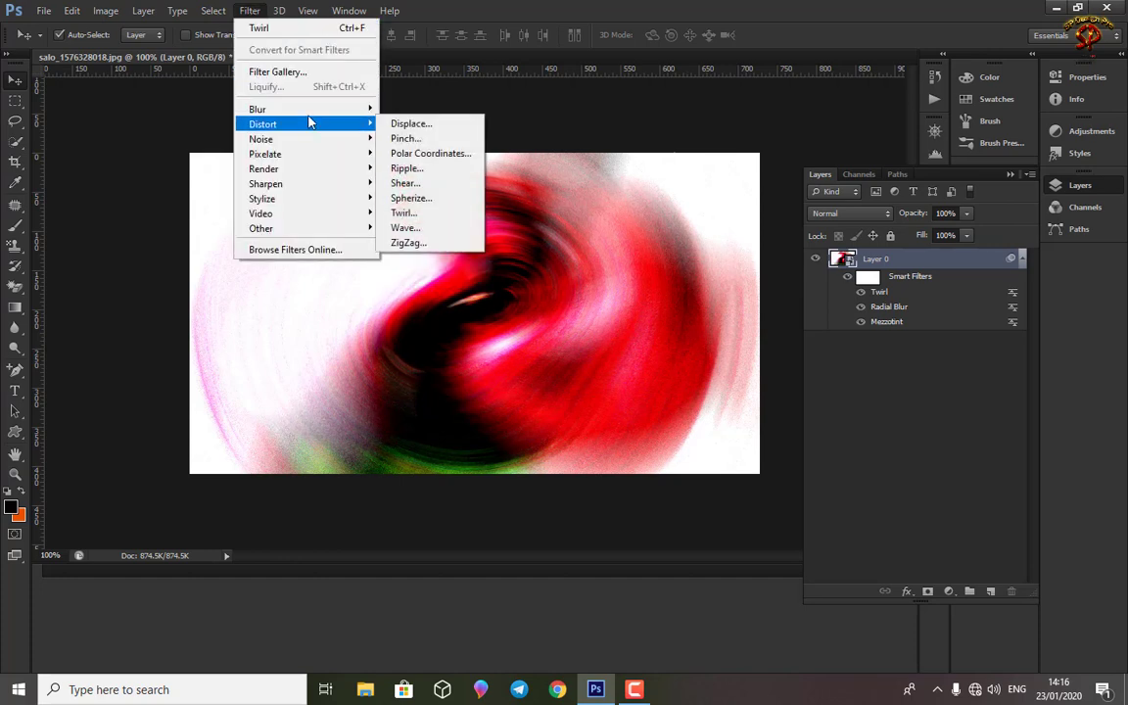
key(F5)
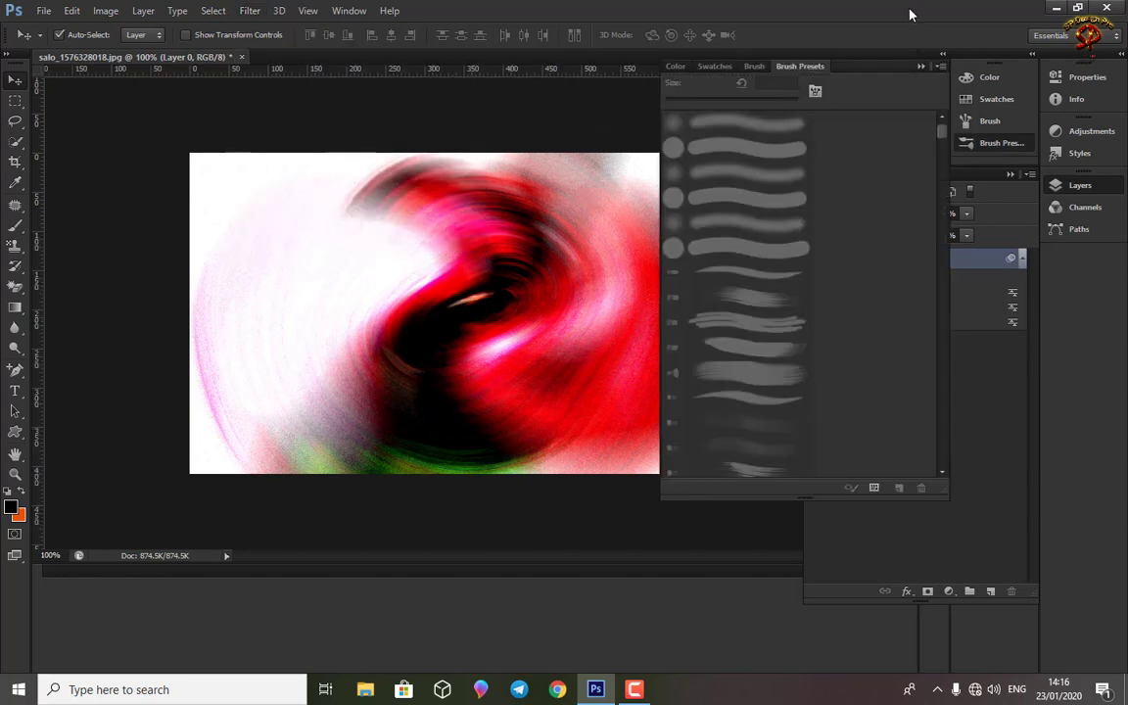
click(920, 66)
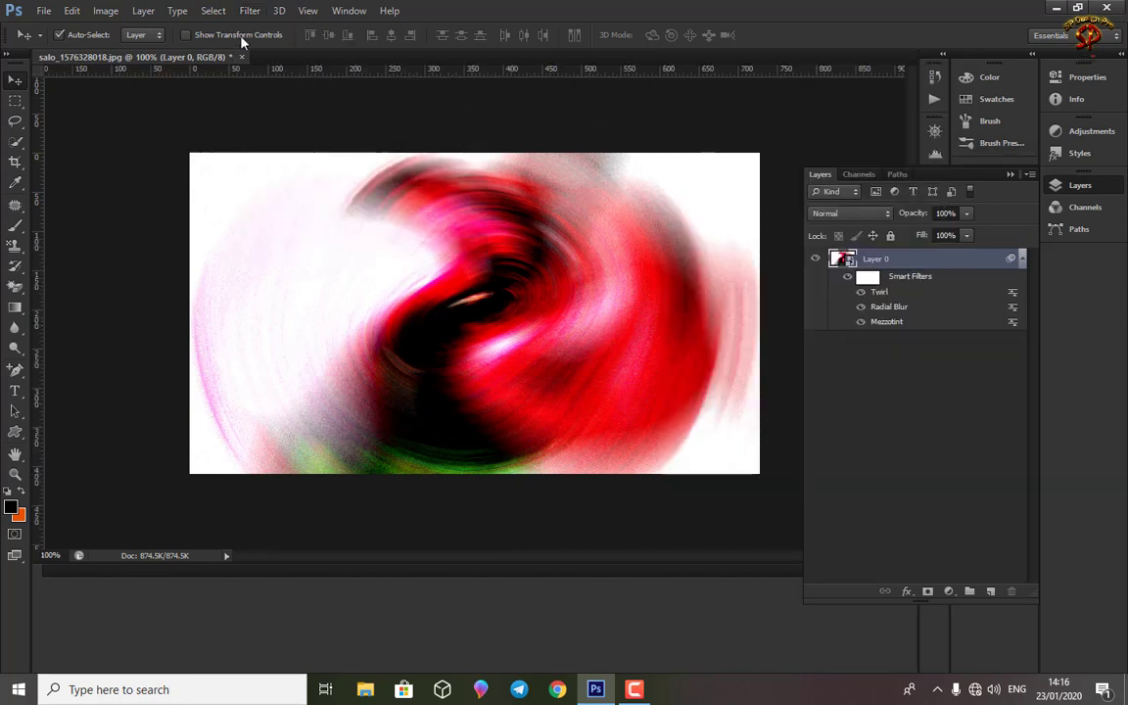
click(252, 12)
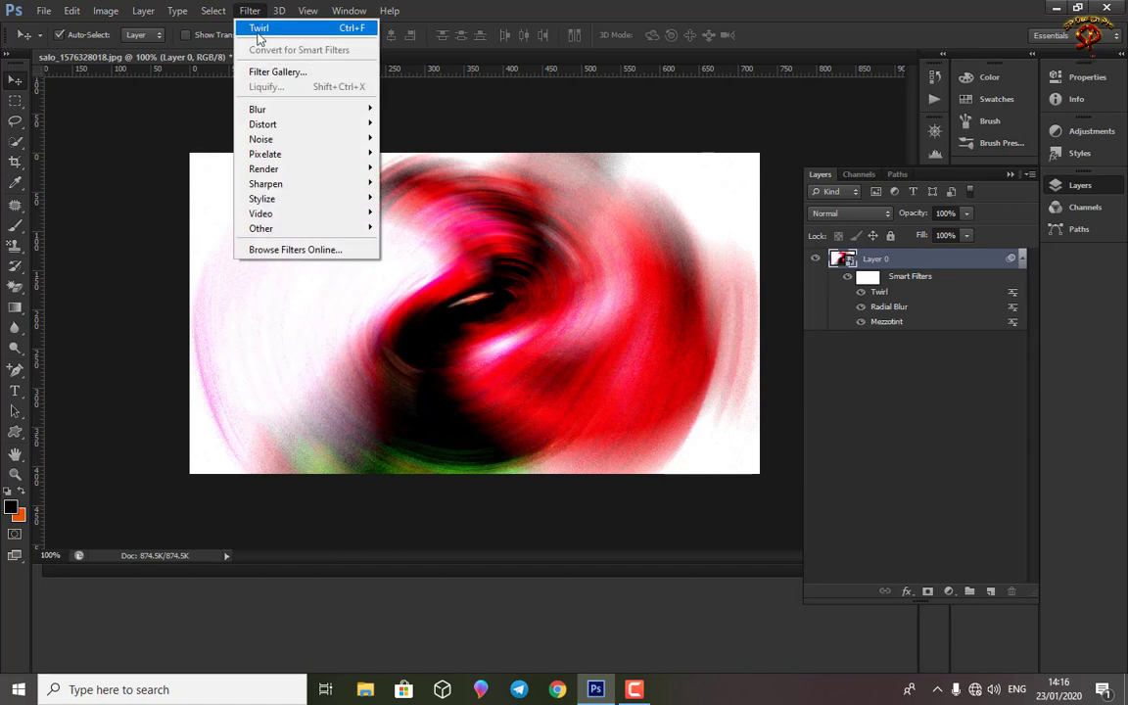
mouse_move(286, 118)
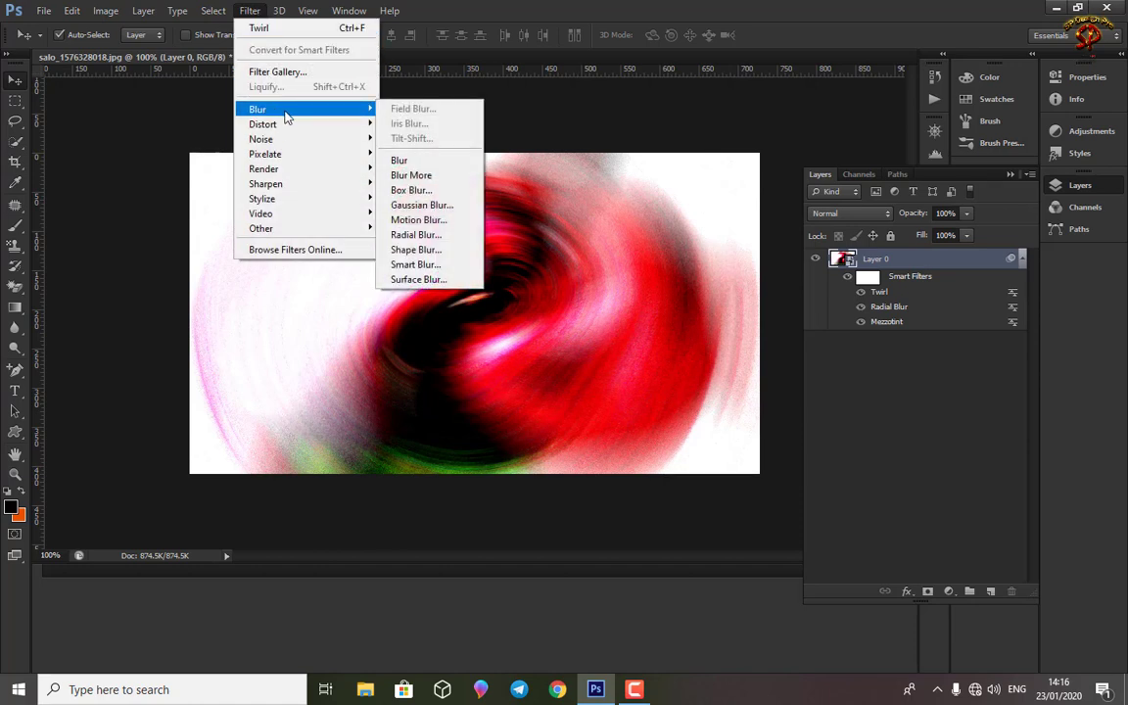
click(415, 264)
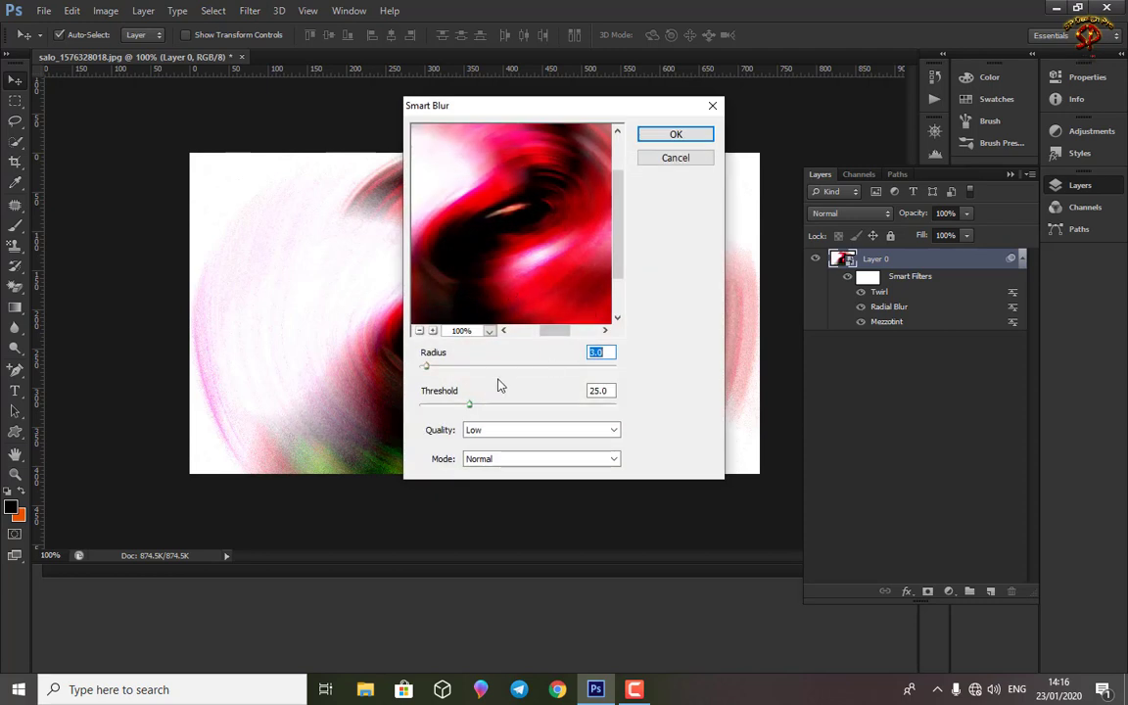
drag(423, 373, 464, 404)
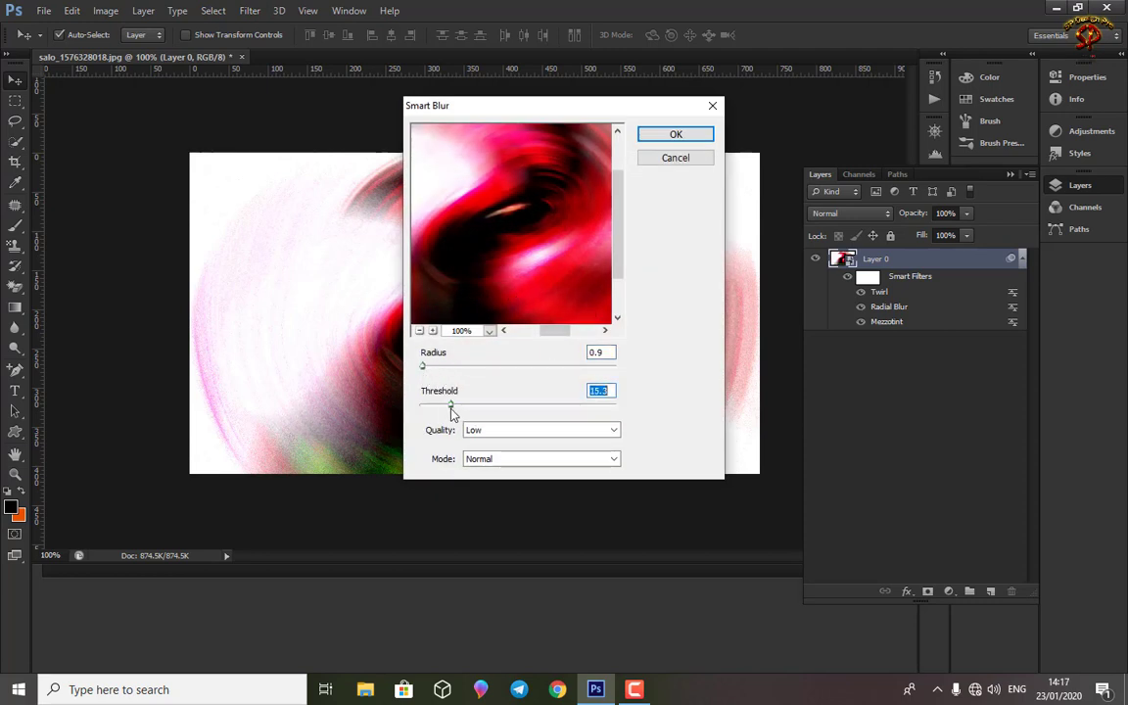
click(709, 106)
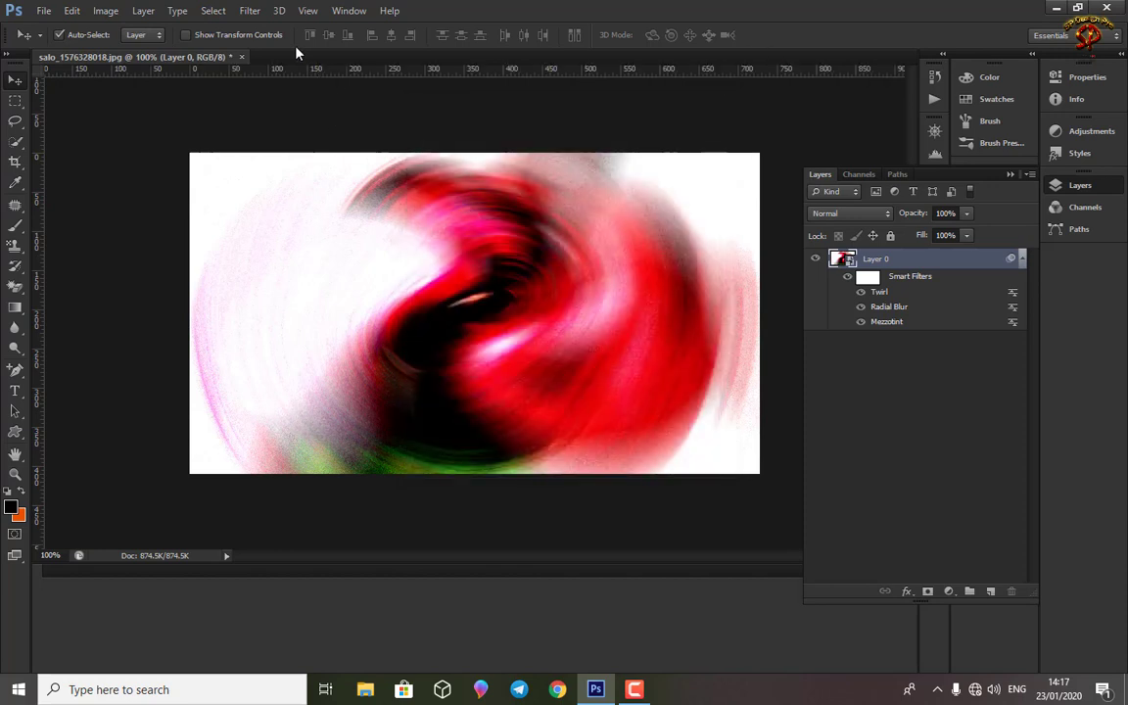
Apply the Color Halftone pixelate filter to Layer 0 with a maximum radius of 20 pixels.
click(250, 11)
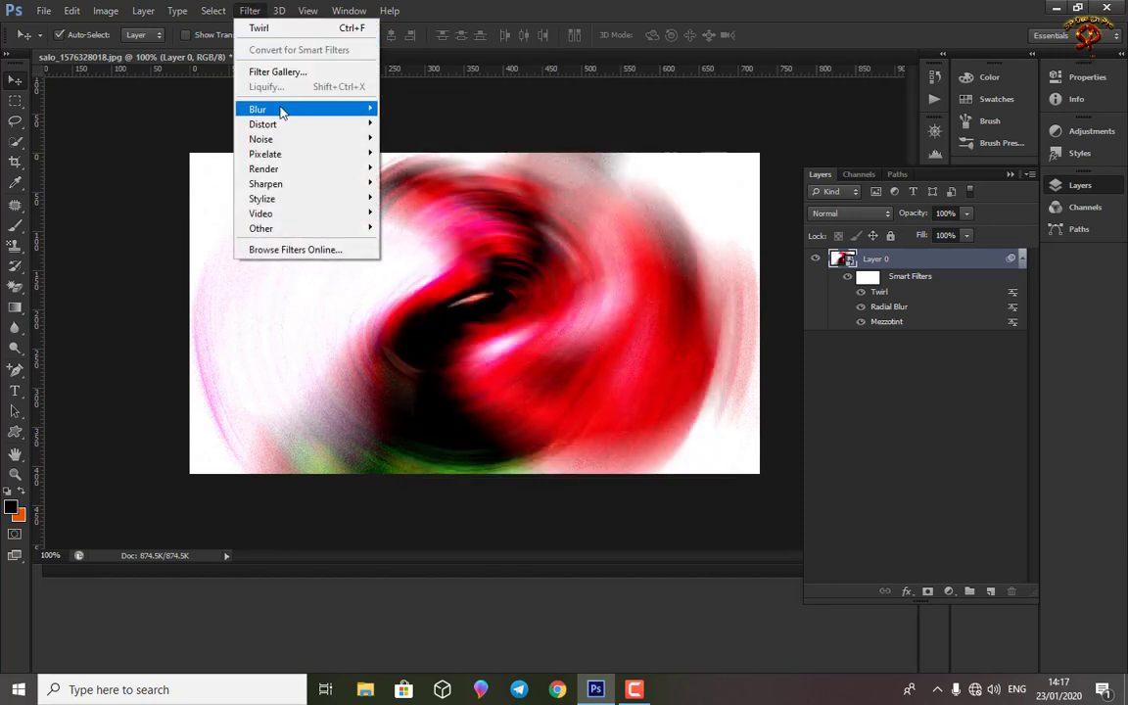
mouse_move(286, 128)
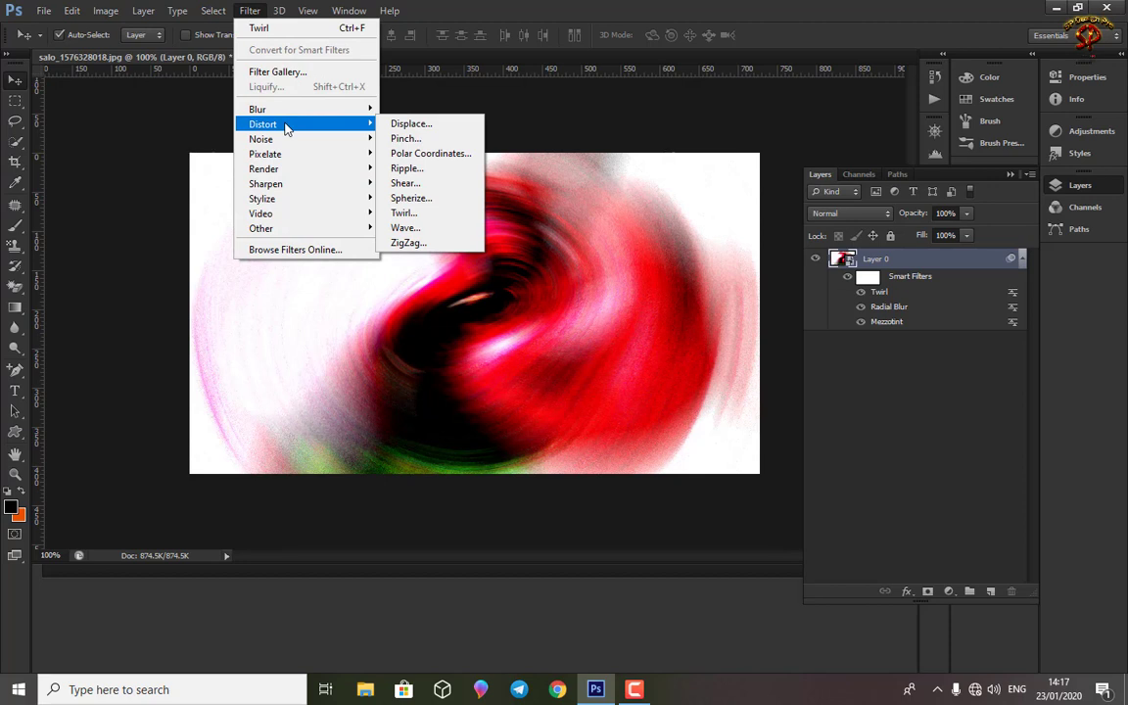
mouse_move(344, 115)
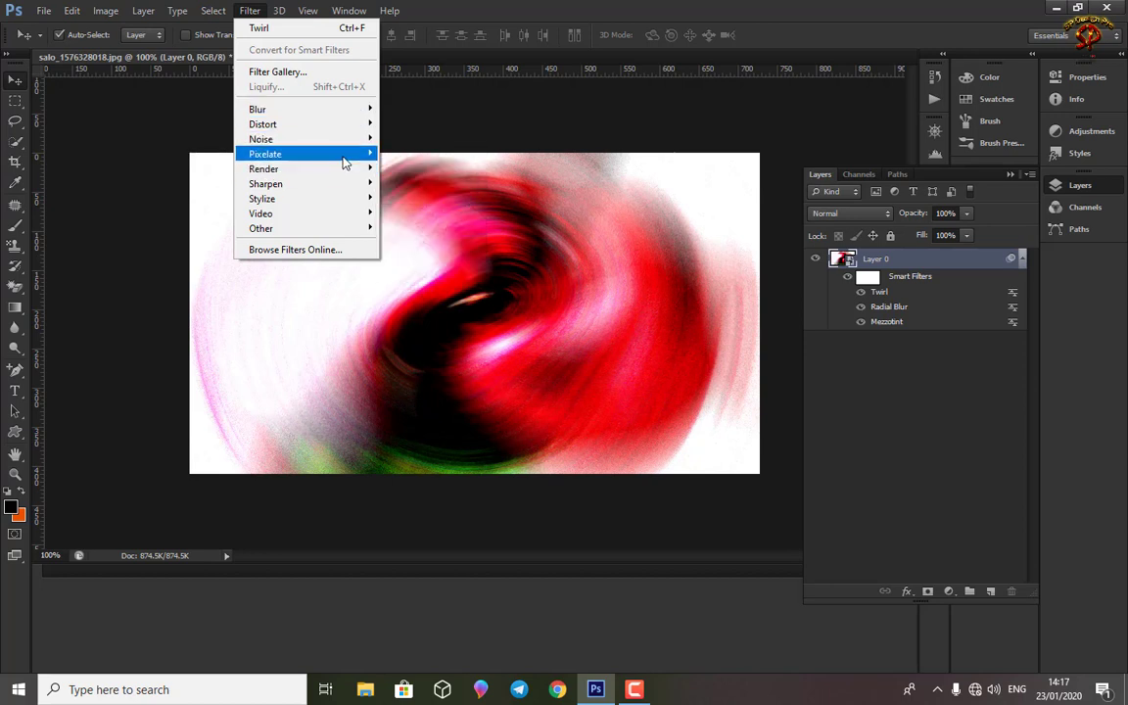
mouse_move(343, 167)
click(407, 159)
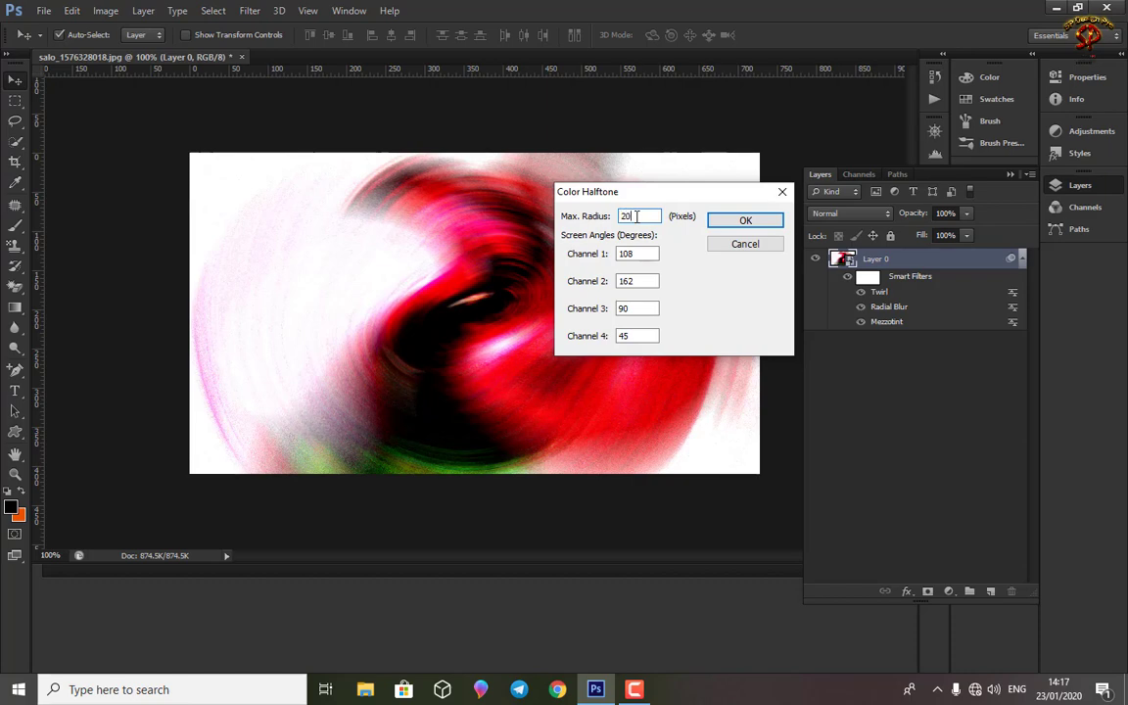
key(Return)
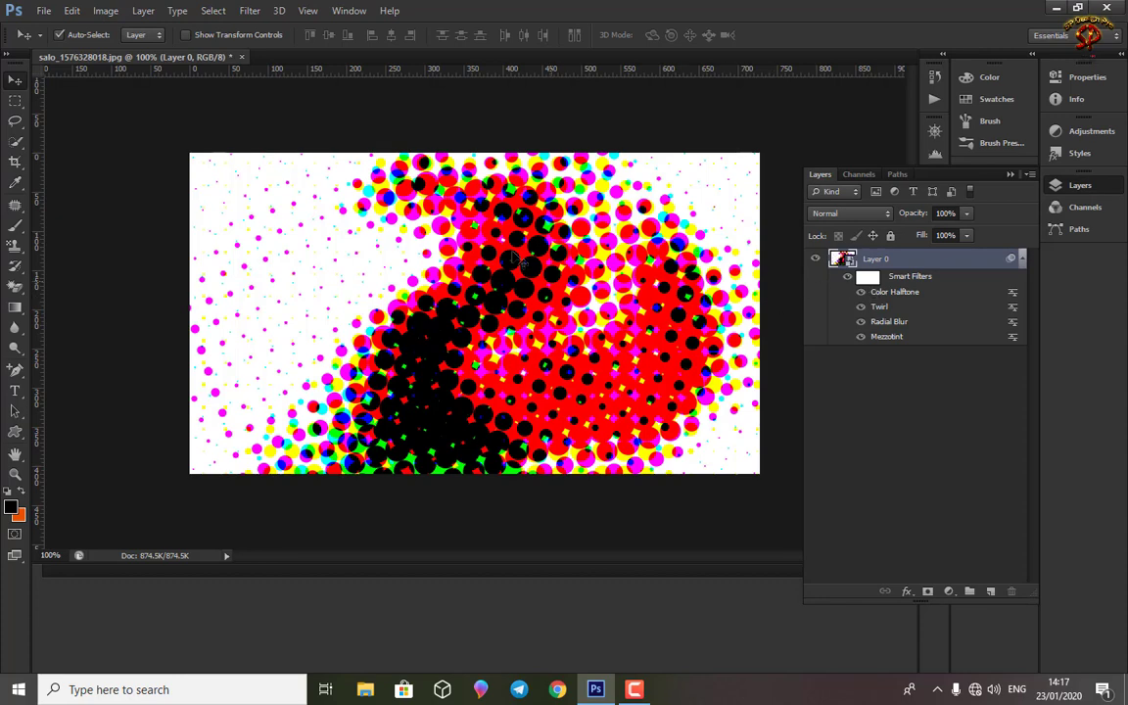
Apply a second Twirl distortion to Layer 0, above the Color Halftone filter, with an angle of -182°.
click(250, 12)
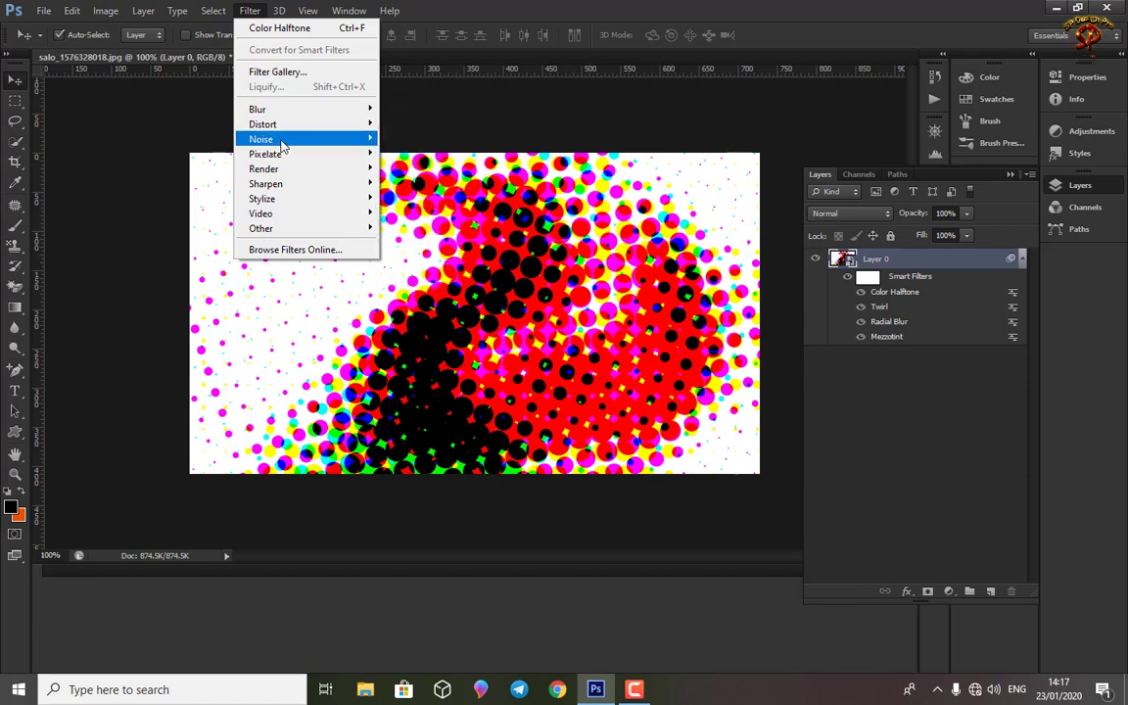
click(426, 211)
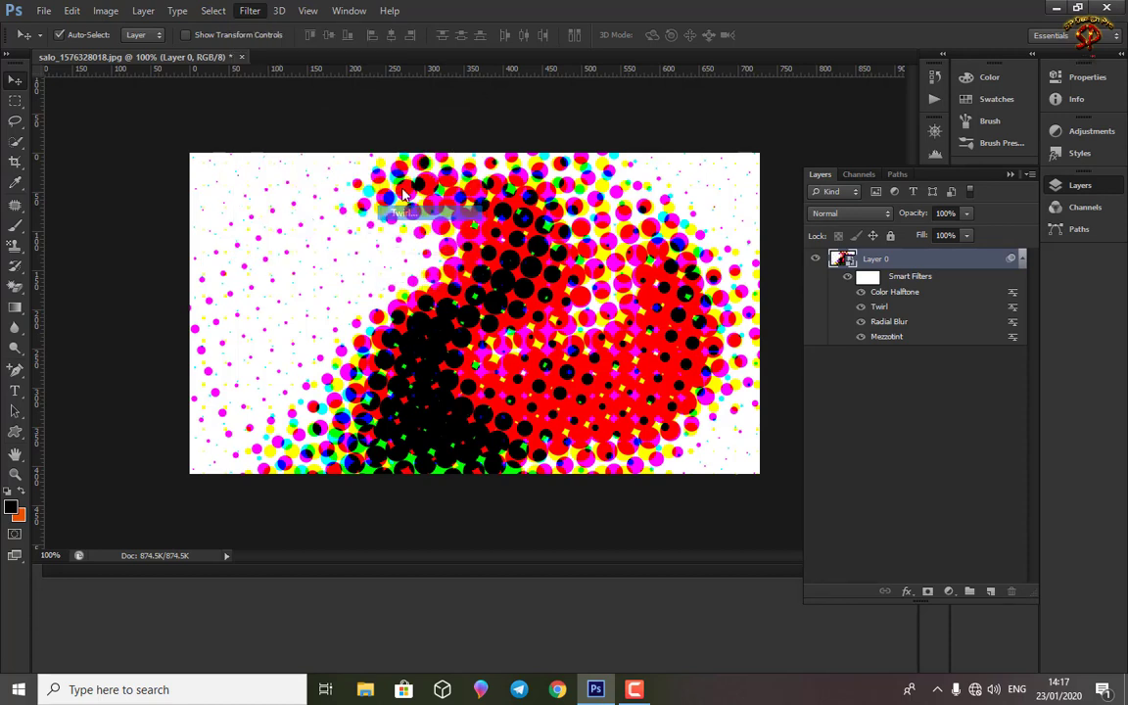
drag(749, 534, 719, 537)
click(902, 302)
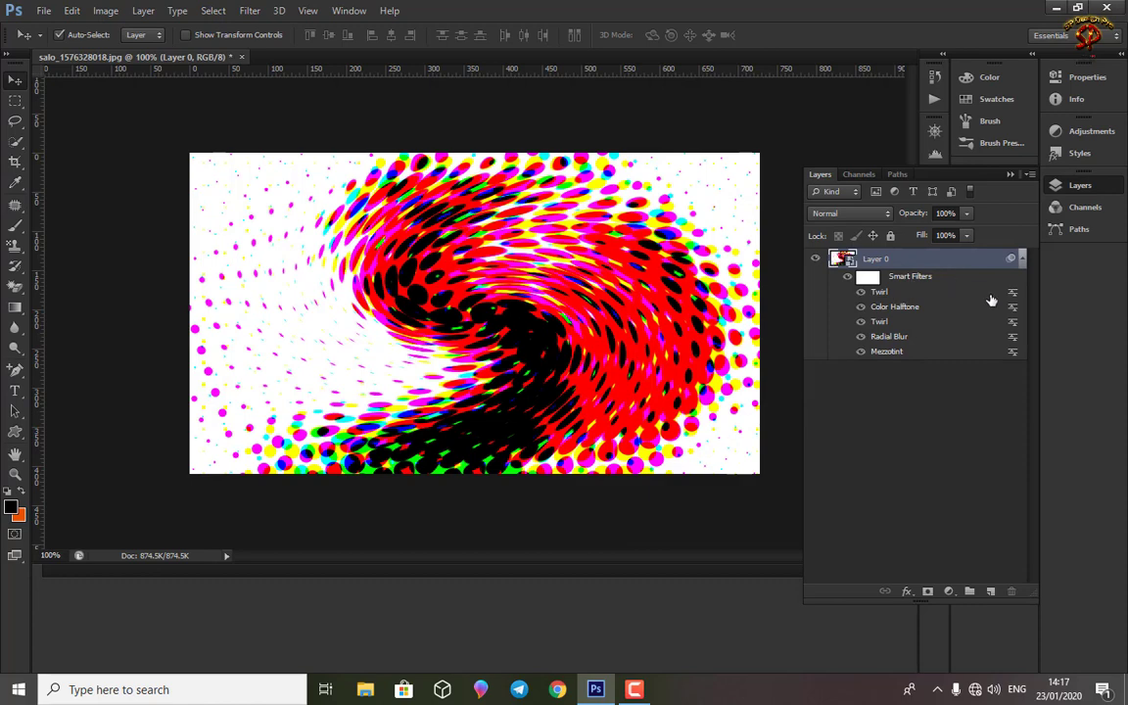
Set the blending mode of the topmost Twirl smart filter to Lighten after trying Lighter Color.
double_click(991, 293)
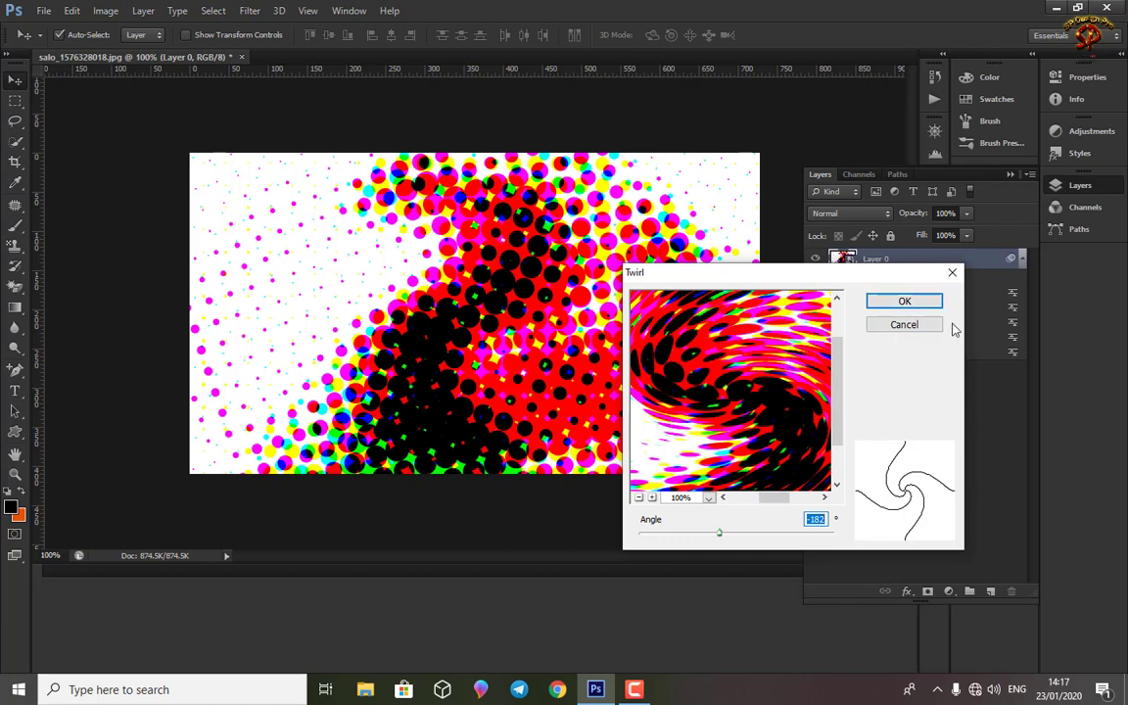
click(953, 274)
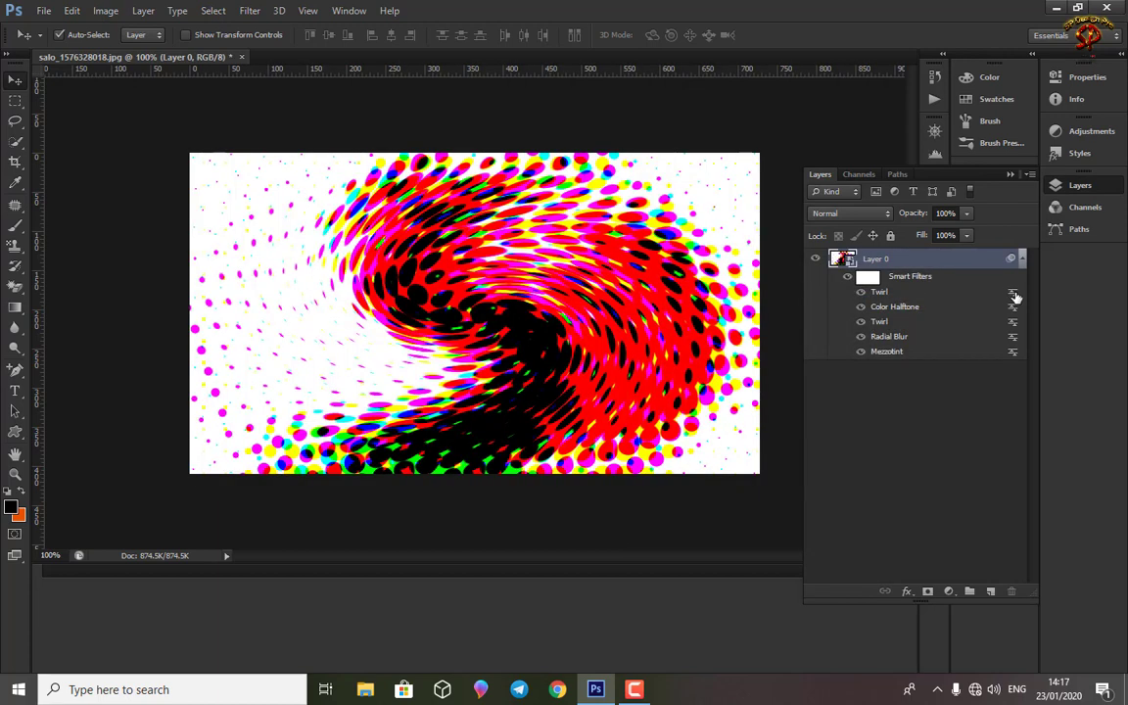
double_click(1014, 296)
click(894, 198)
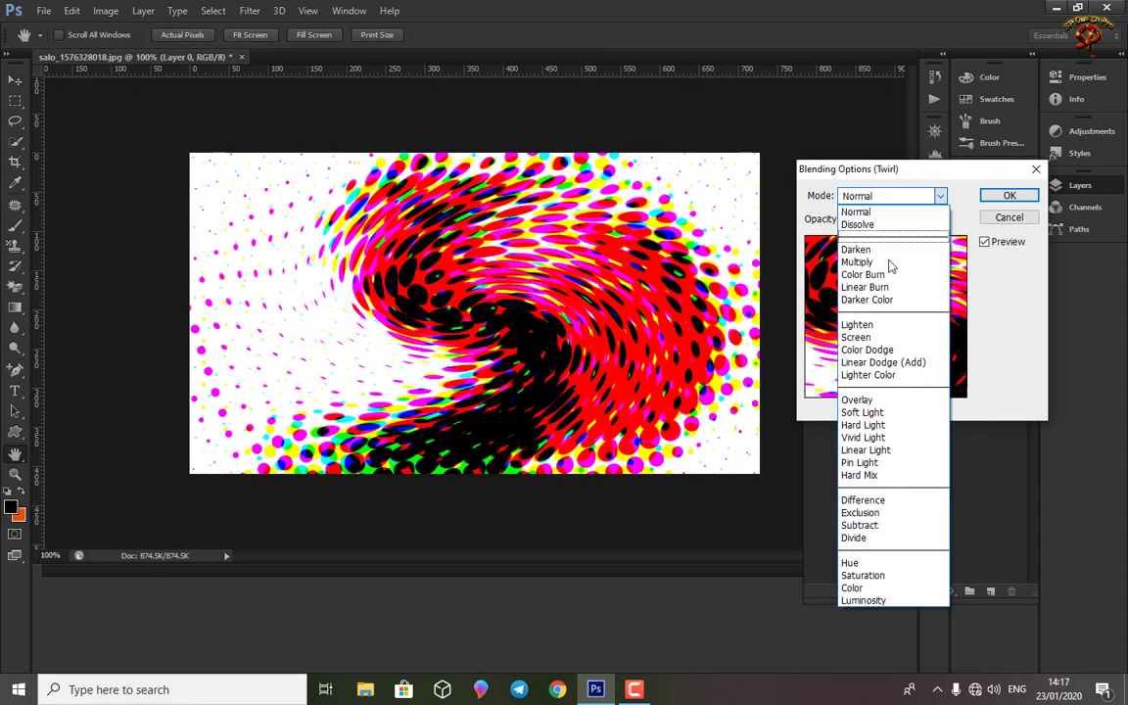
click(877, 377)
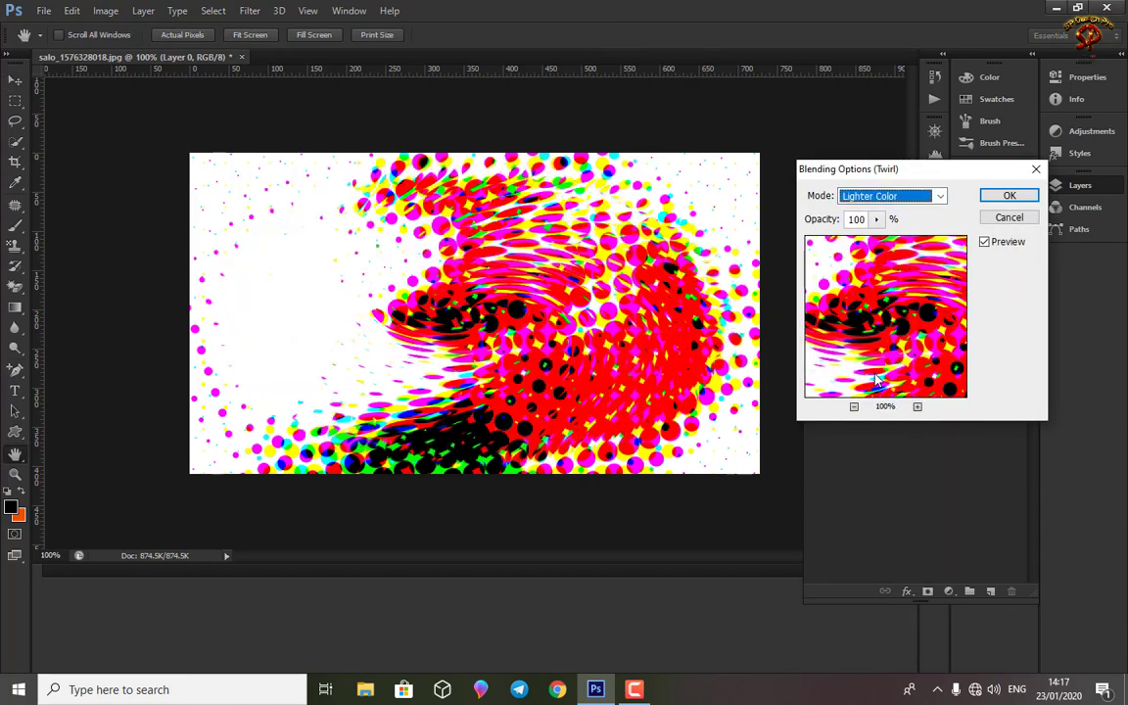
click(919, 199)
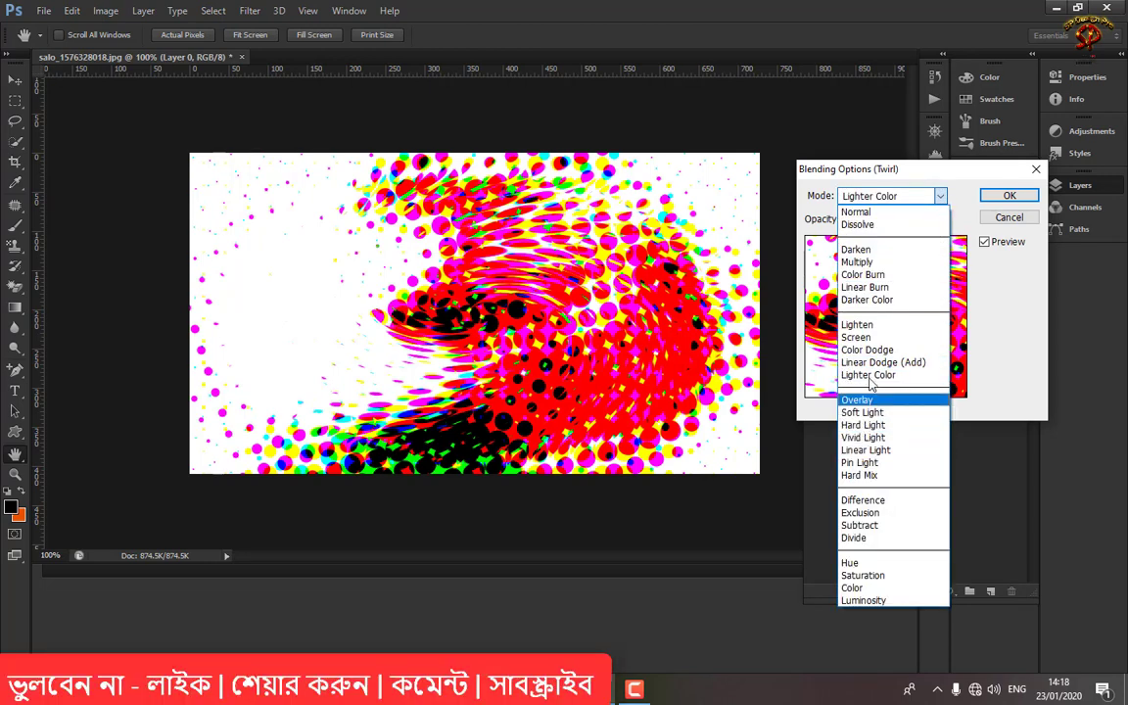
click(867, 325)
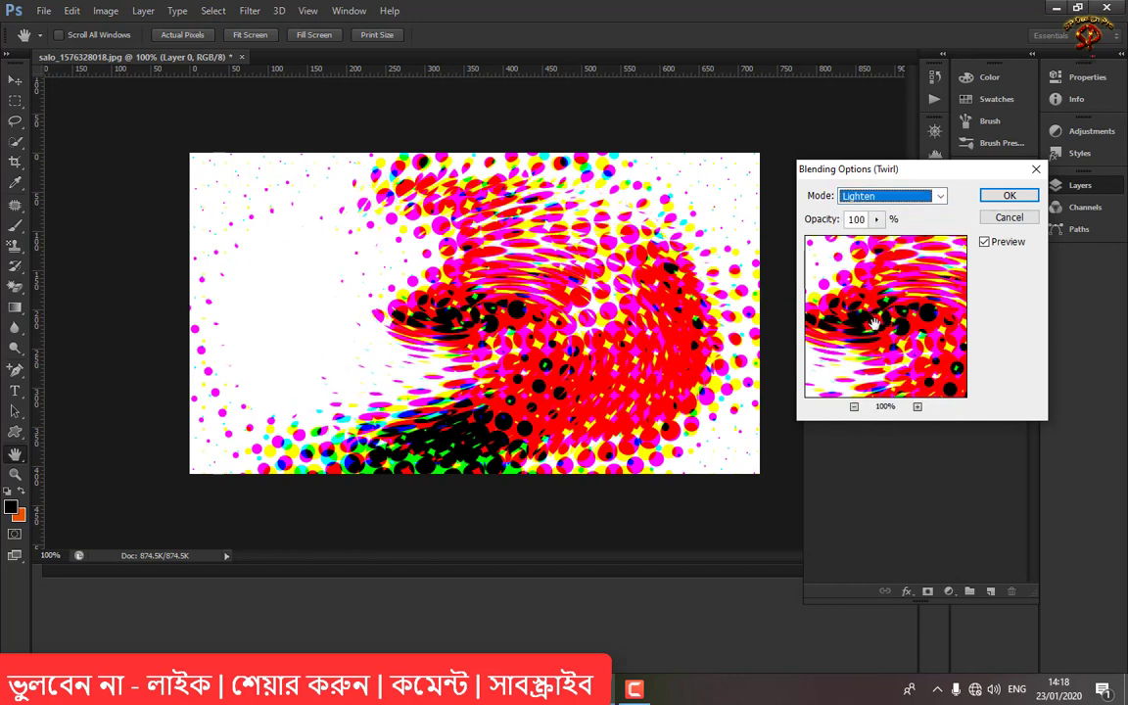
click(1007, 195)
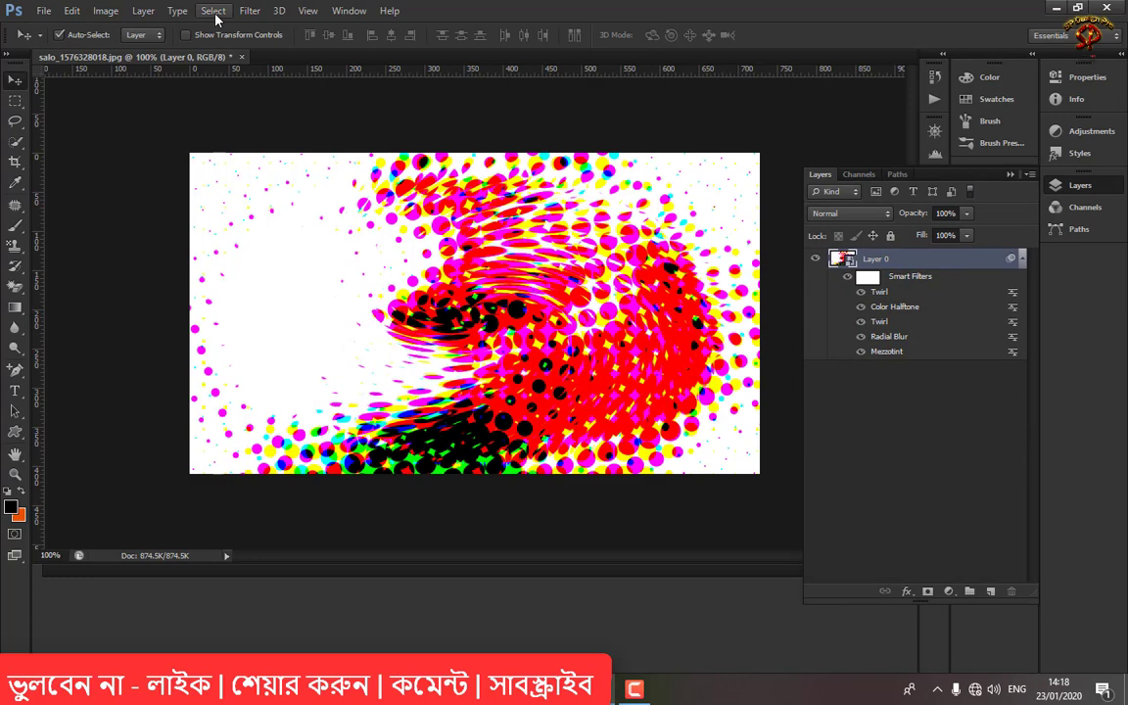
Apply a third Twirl distortion to Layer 0 with an angle of 182°.
click(250, 11)
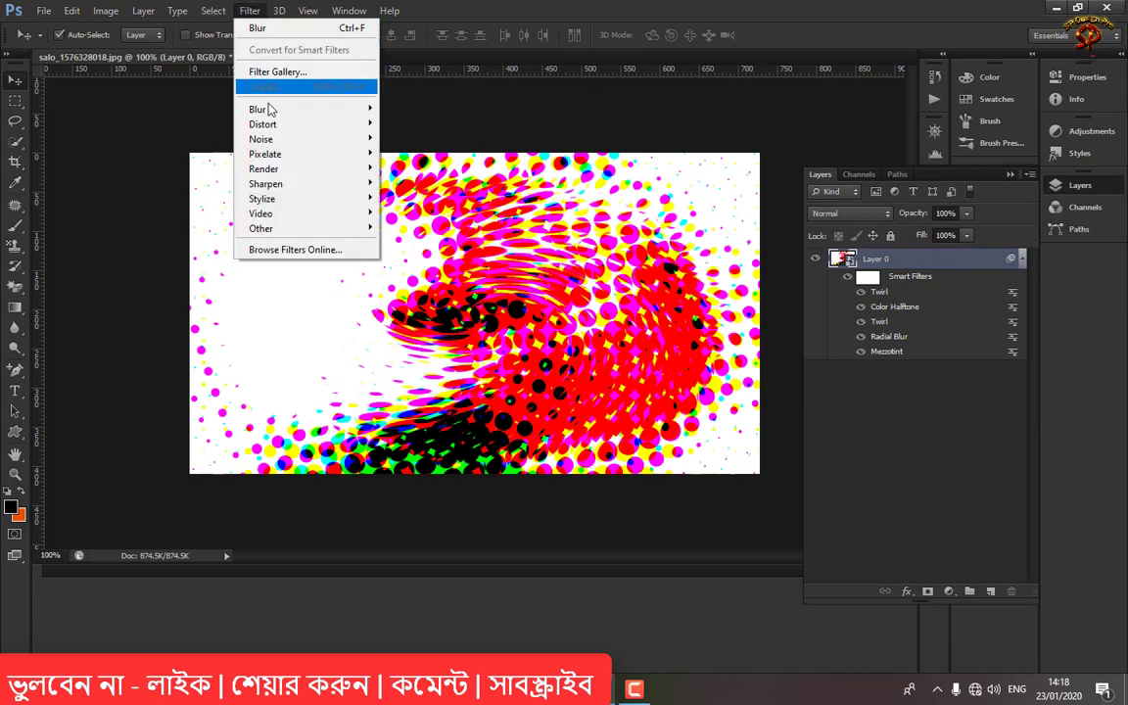
mouse_move(268, 132)
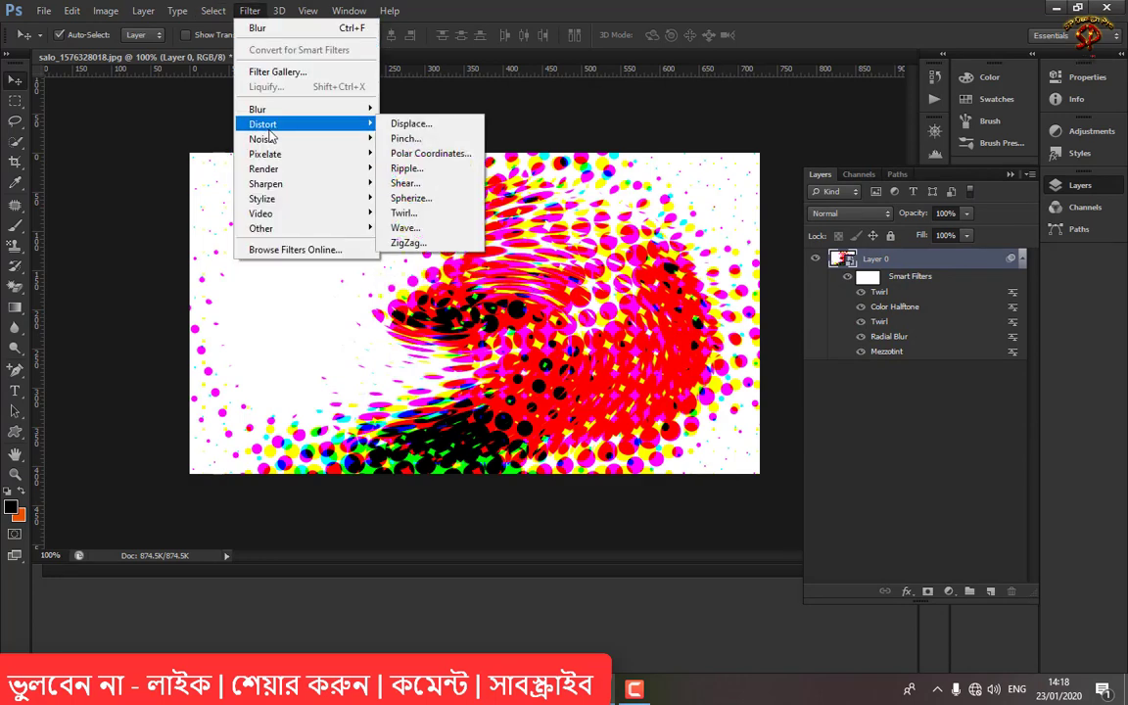
mouse_move(313, 138)
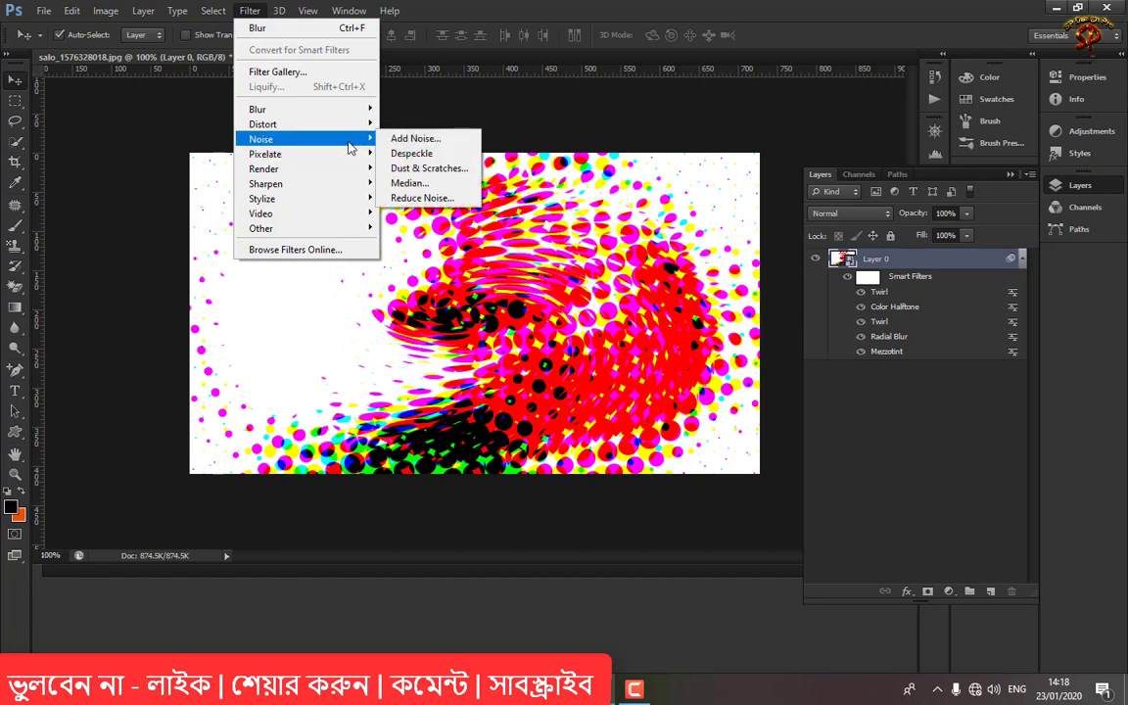
mouse_move(350, 156)
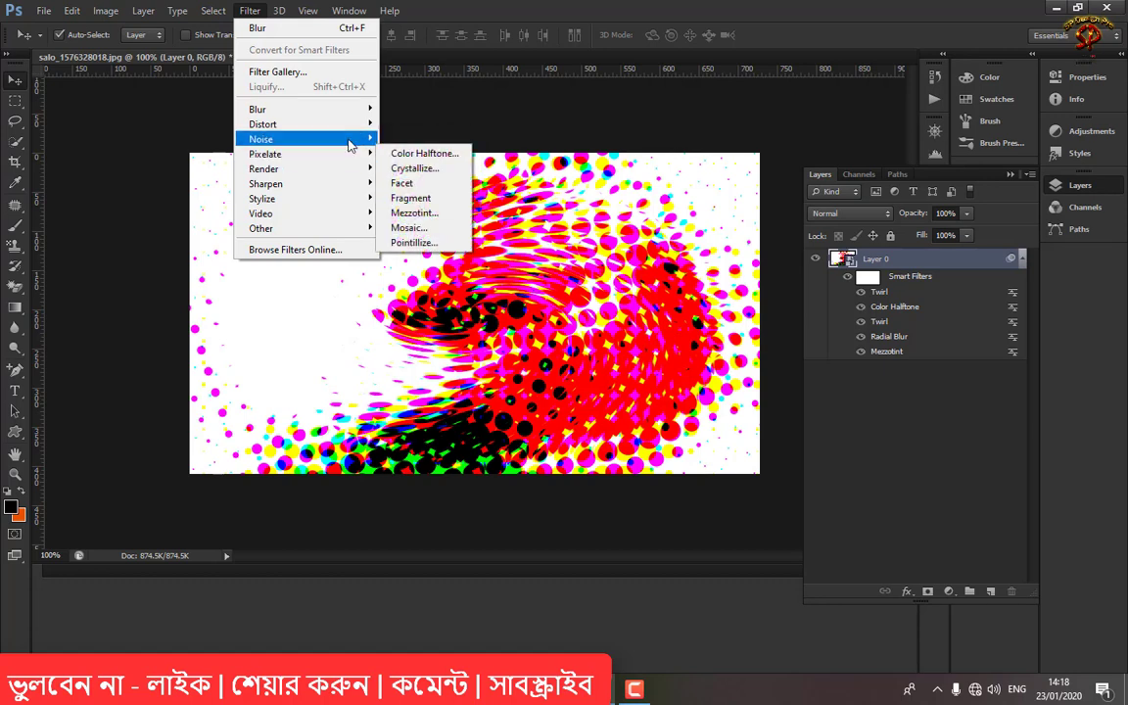
mouse_move(362, 131)
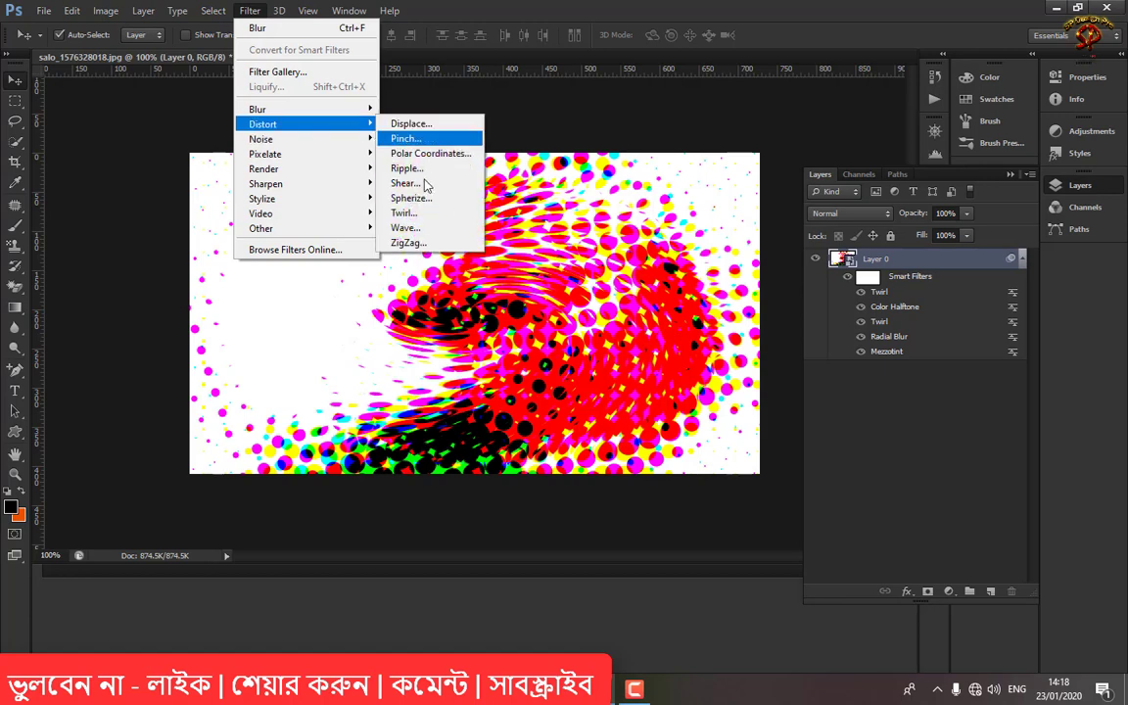
click(409, 213)
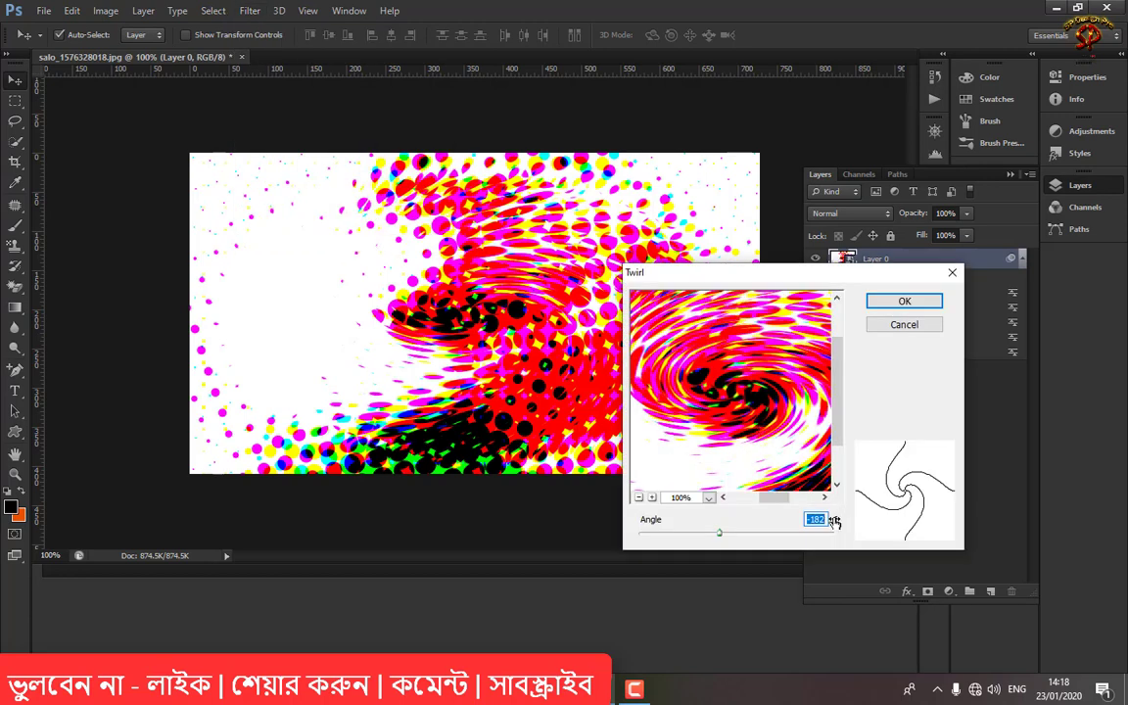
drag(719, 537, 755, 544)
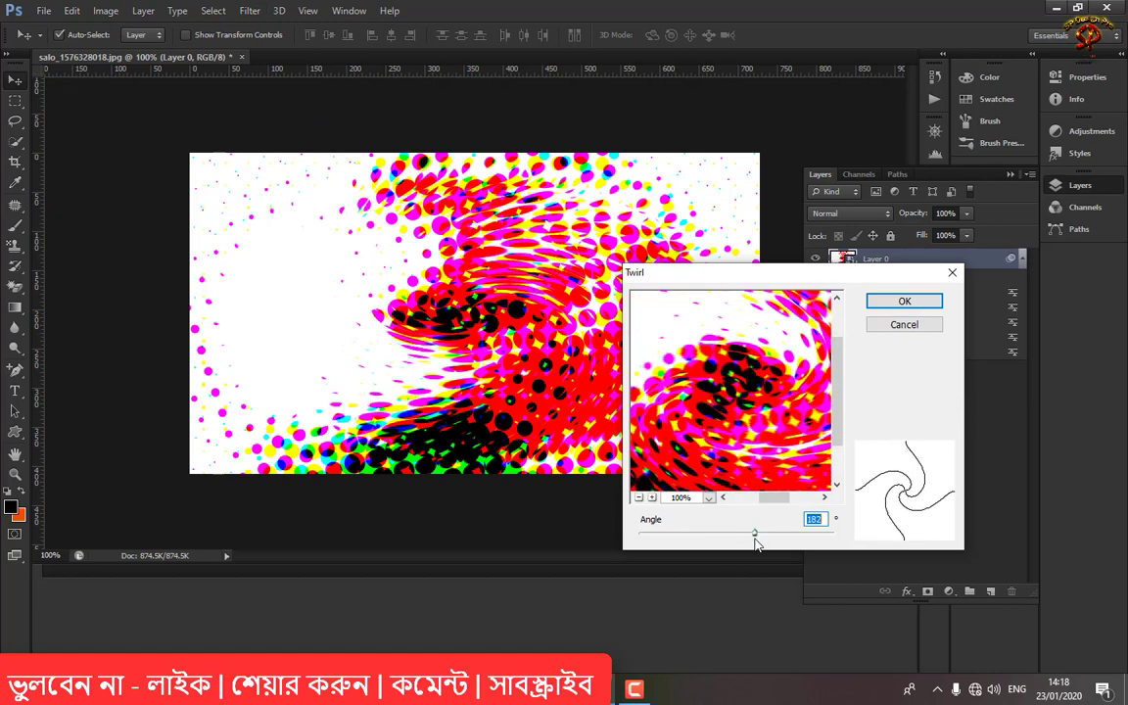
click(903, 301)
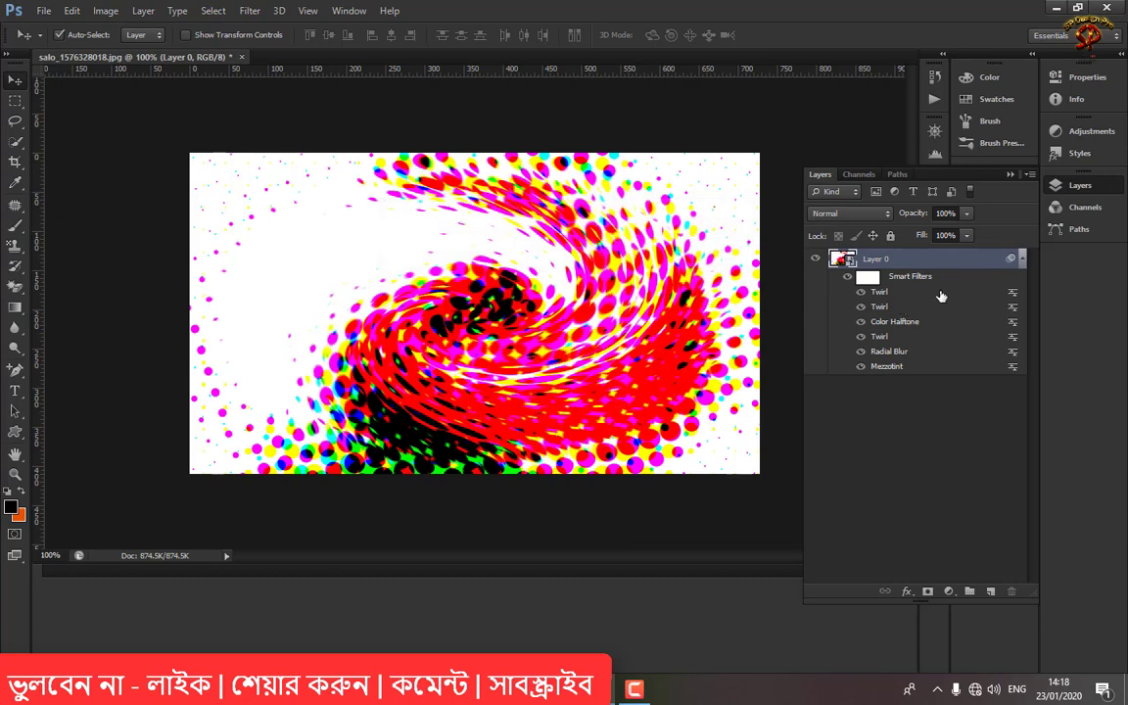
Set the blending mode of the topmost Twirl smart filter to Color Burn.
double_click(1014, 294)
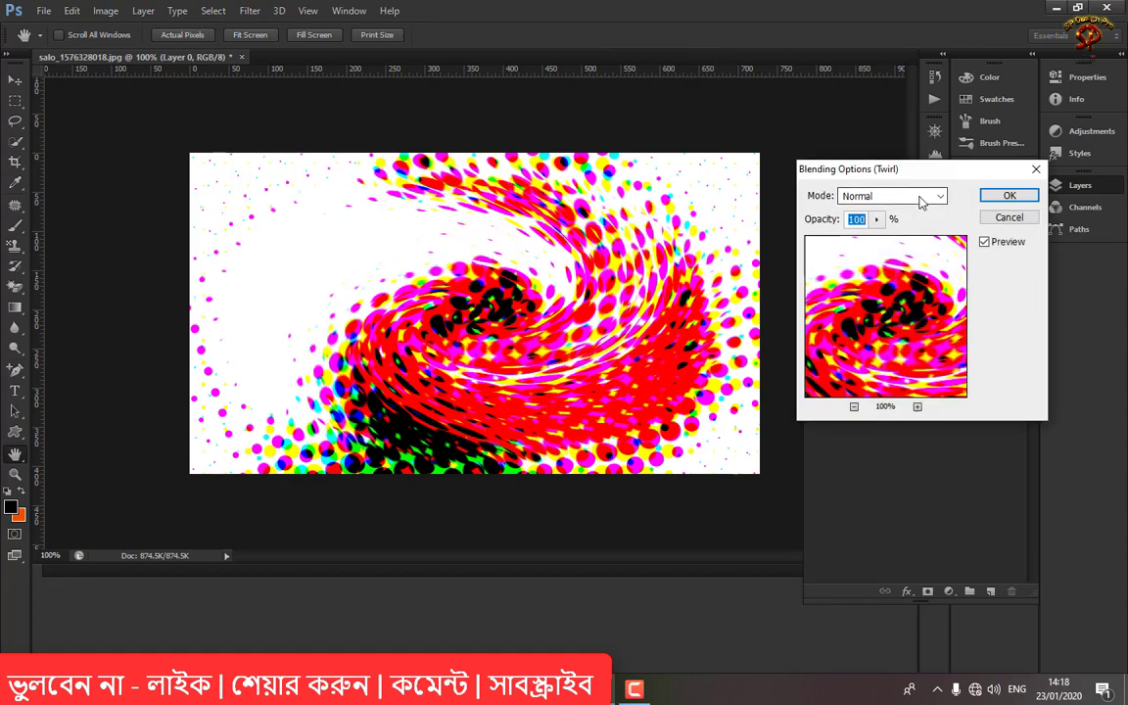
click(924, 196)
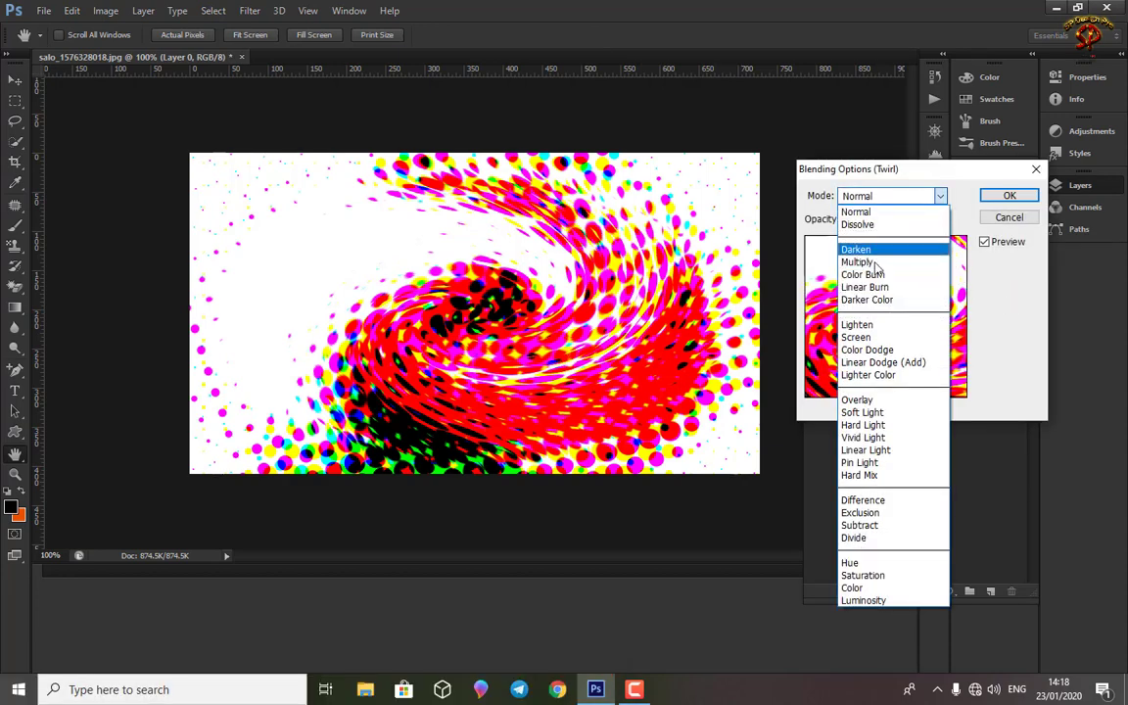
click(866, 274)
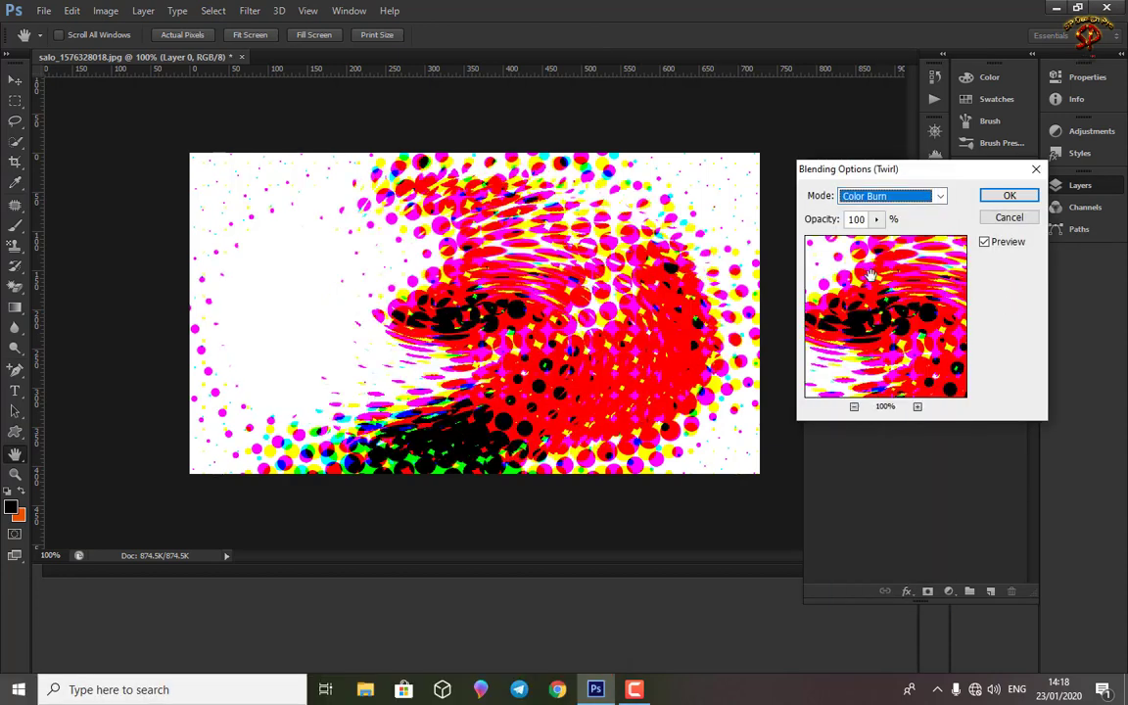
click(1009, 195)
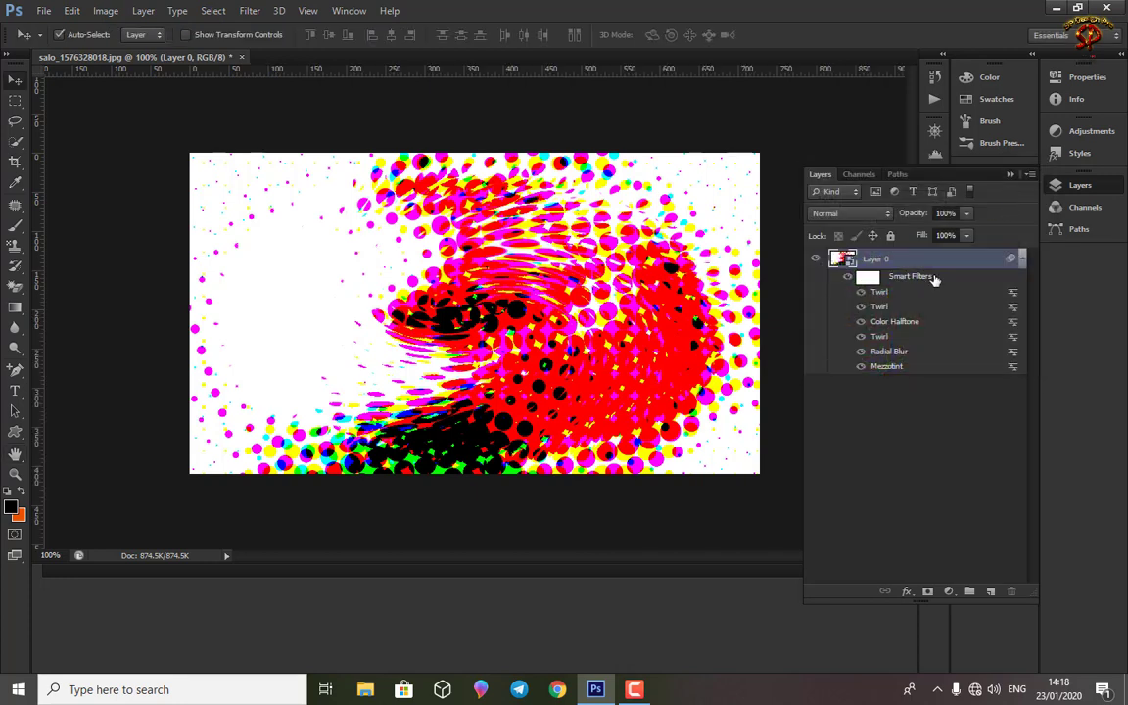
Collapse Layer 0's smart filter list and add a Color Balance adjustment layer with midtones shifted toward red and magenta.
click(1021, 260)
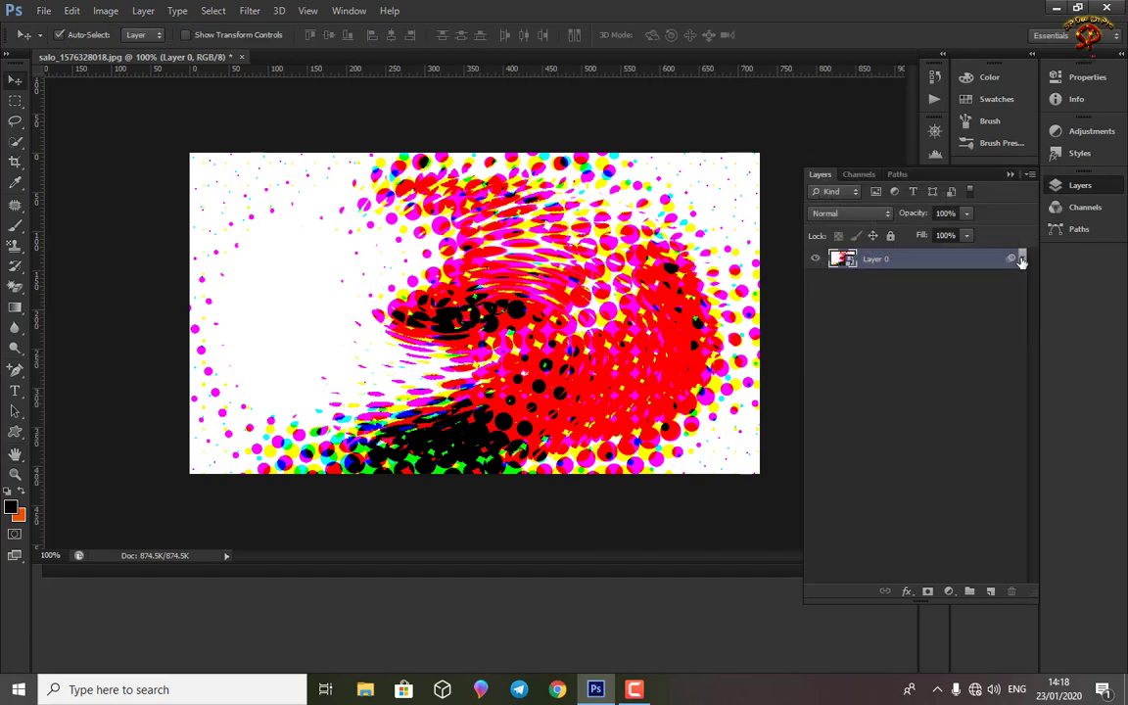
click(948, 592)
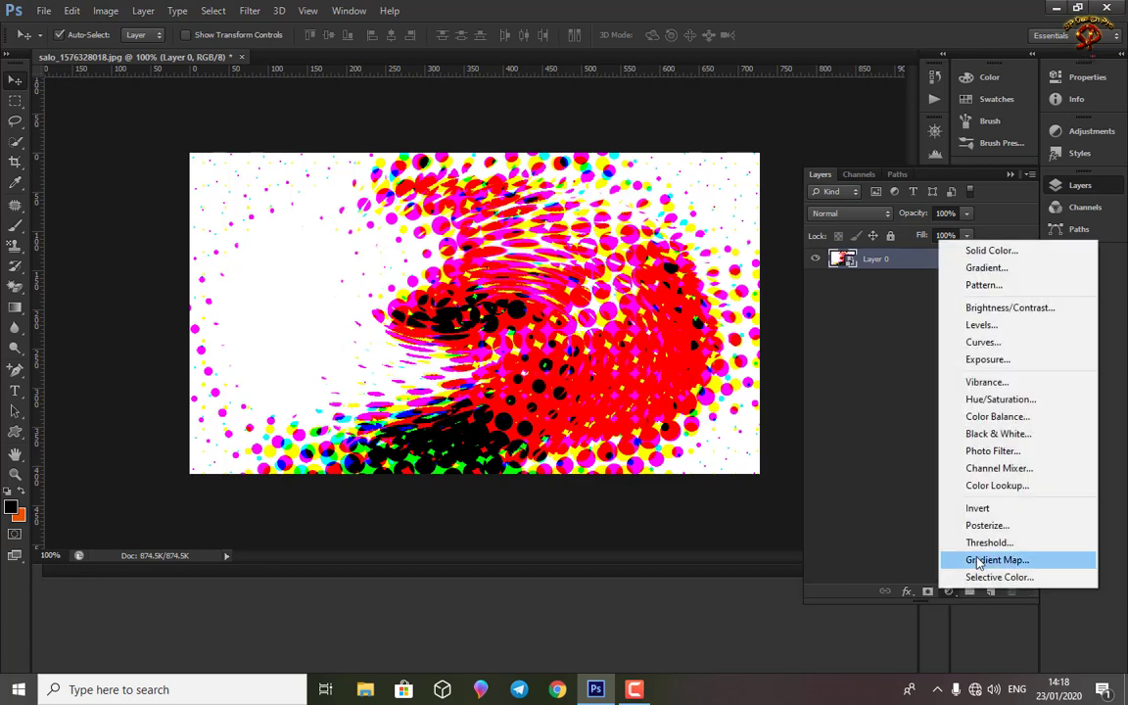
click(1015, 418)
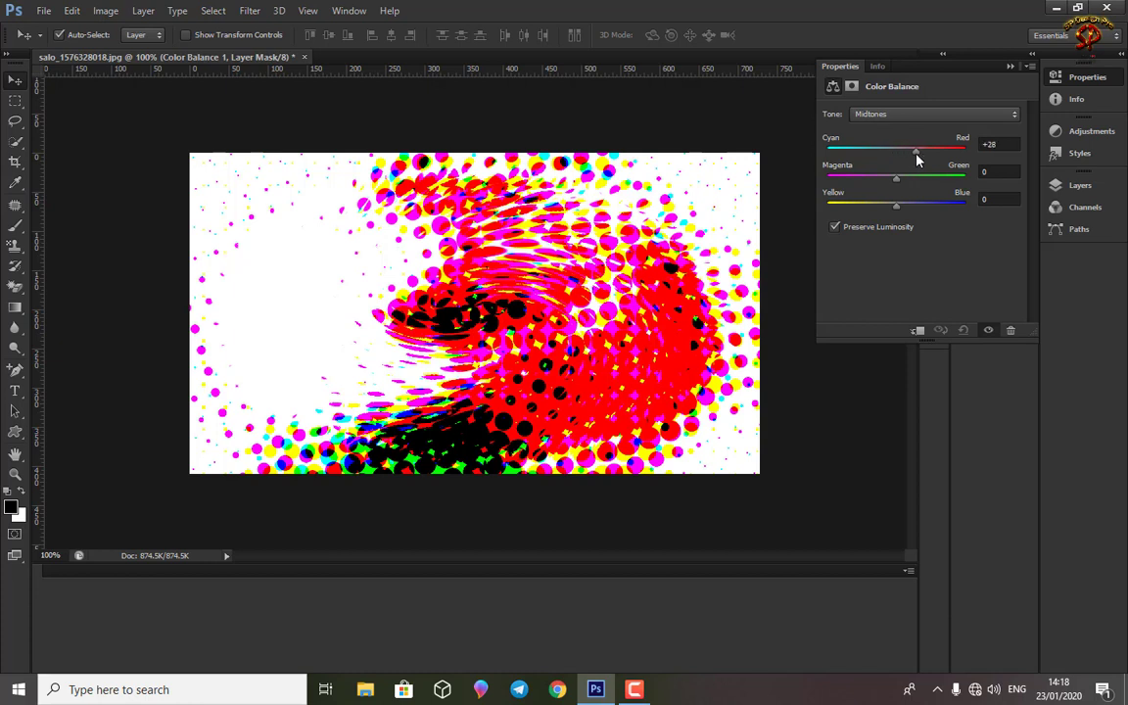
drag(953, 159, 919, 159)
drag(854, 183, 844, 214)
Add a Curves adjustment layer and steepen the RGB curve by moving its white and black points inward.
click(1082, 130)
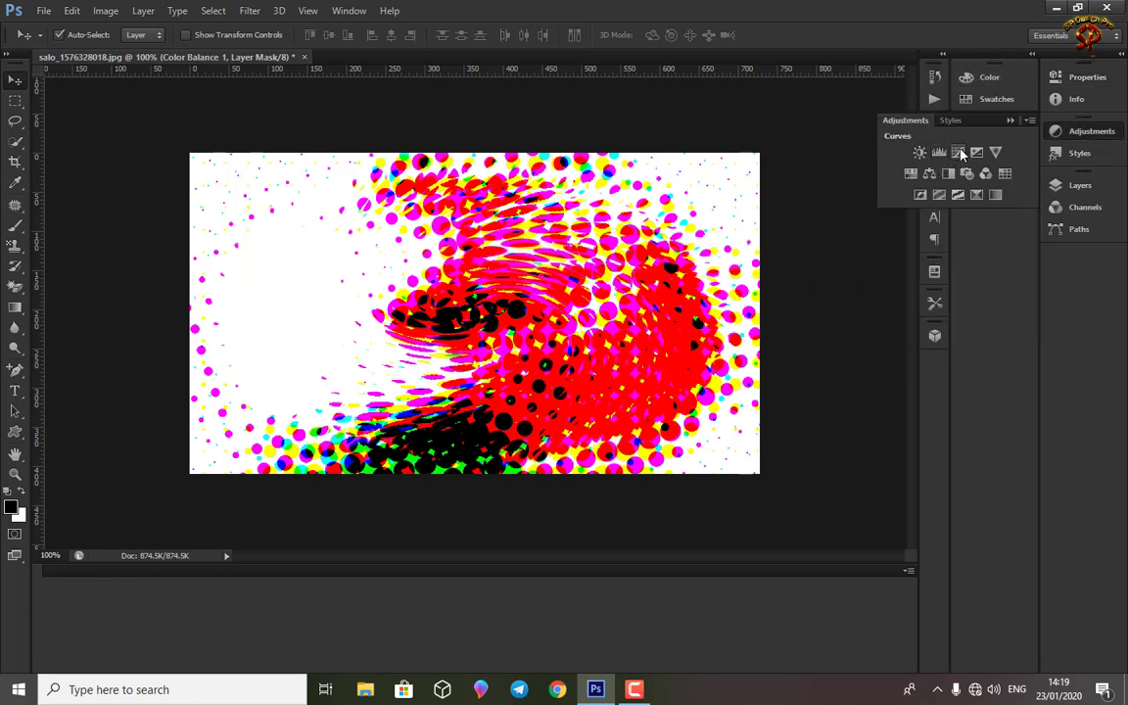
click(959, 153)
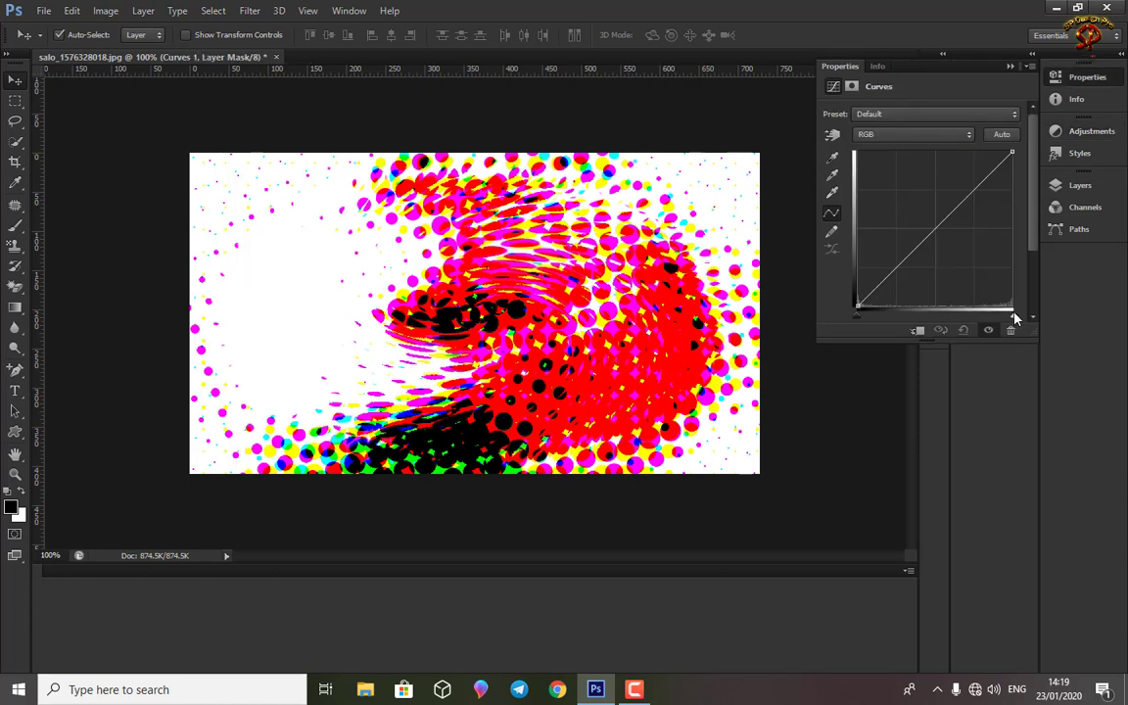
drag(1014, 316, 978, 318)
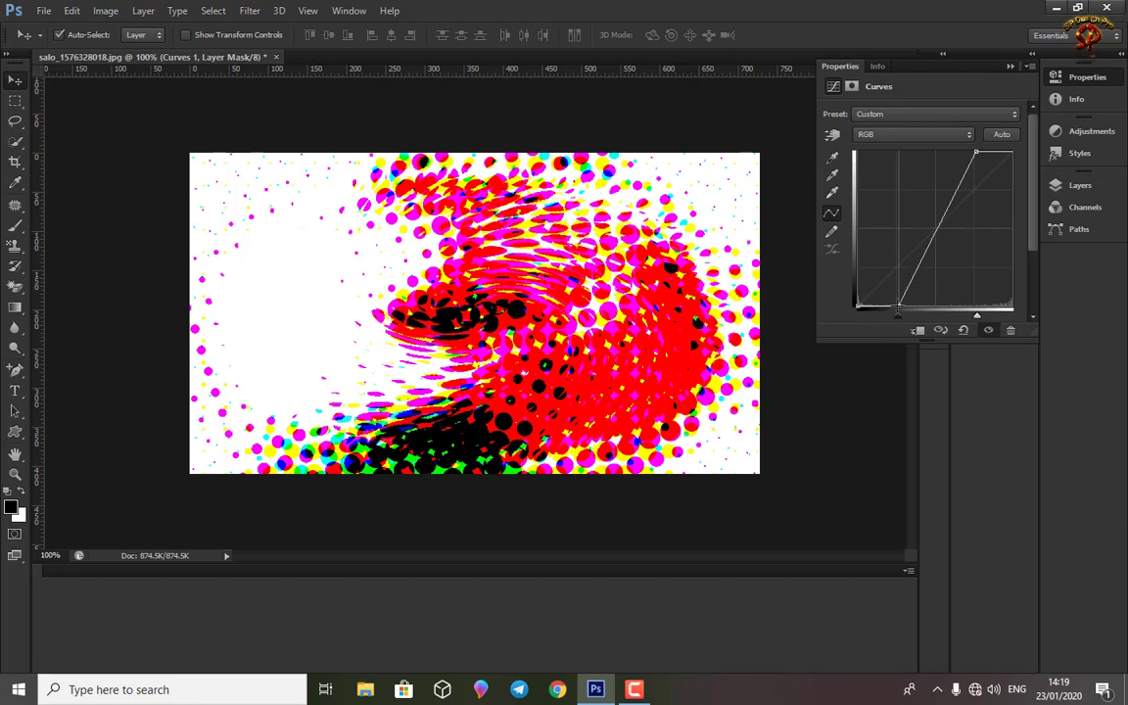
drag(858, 306, 907, 306)
Lower the highlight endpoint of the Red channel curve by roughly one grid division.
click(913, 142)
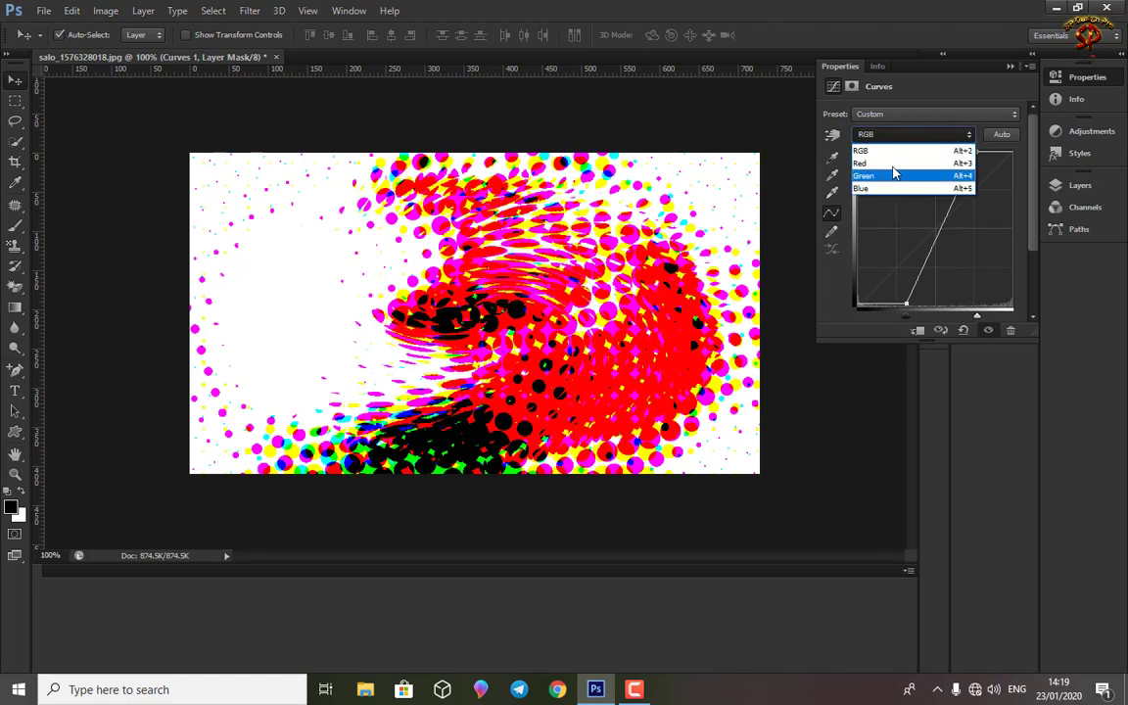
click(896, 157)
drag(1012, 154, 1016, 185)
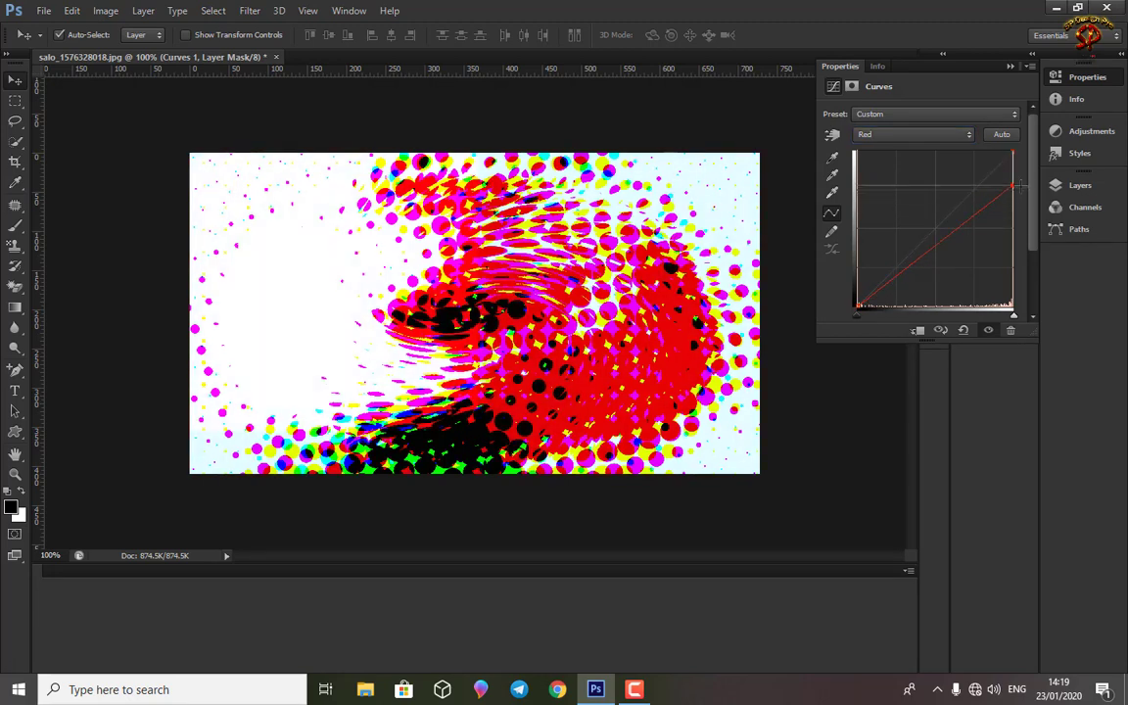
Lower the highlight endpoint of the Green channel curve by roughly one grid division.
click(930, 134)
click(904, 171)
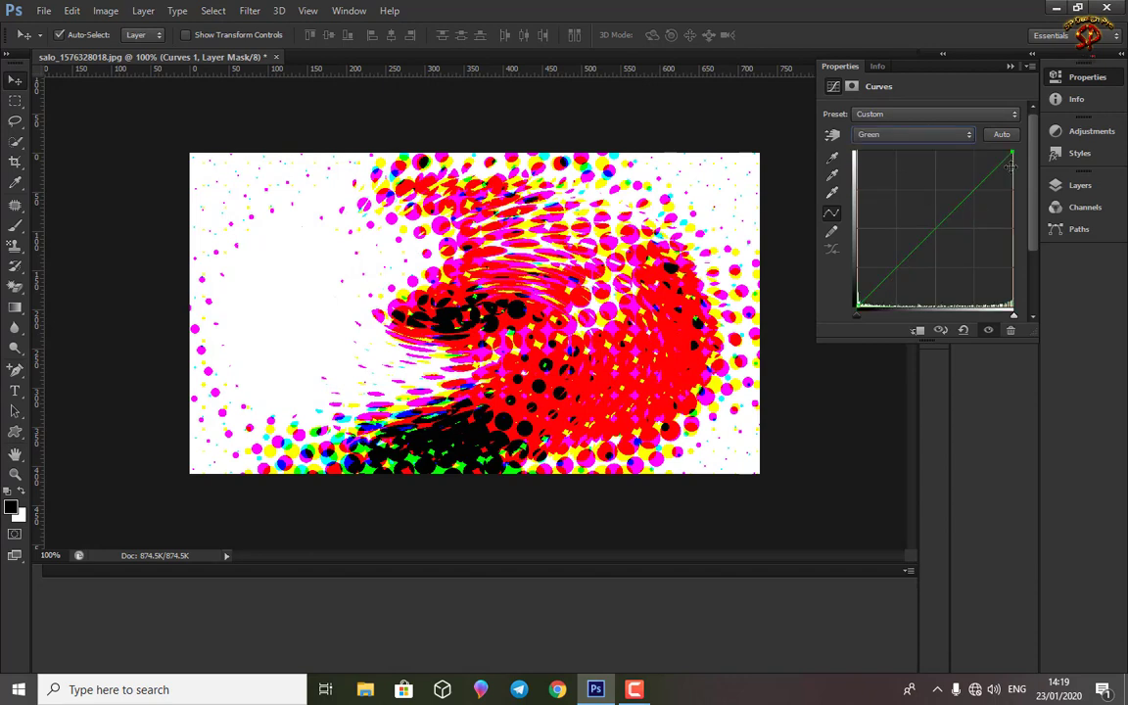
drag(1012, 151, 1017, 187)
Lower the Blue channel curve's highlight endpoint by slightly more than one grid division, place a point near its midtones, and close the curve settings.
click(926, 138)
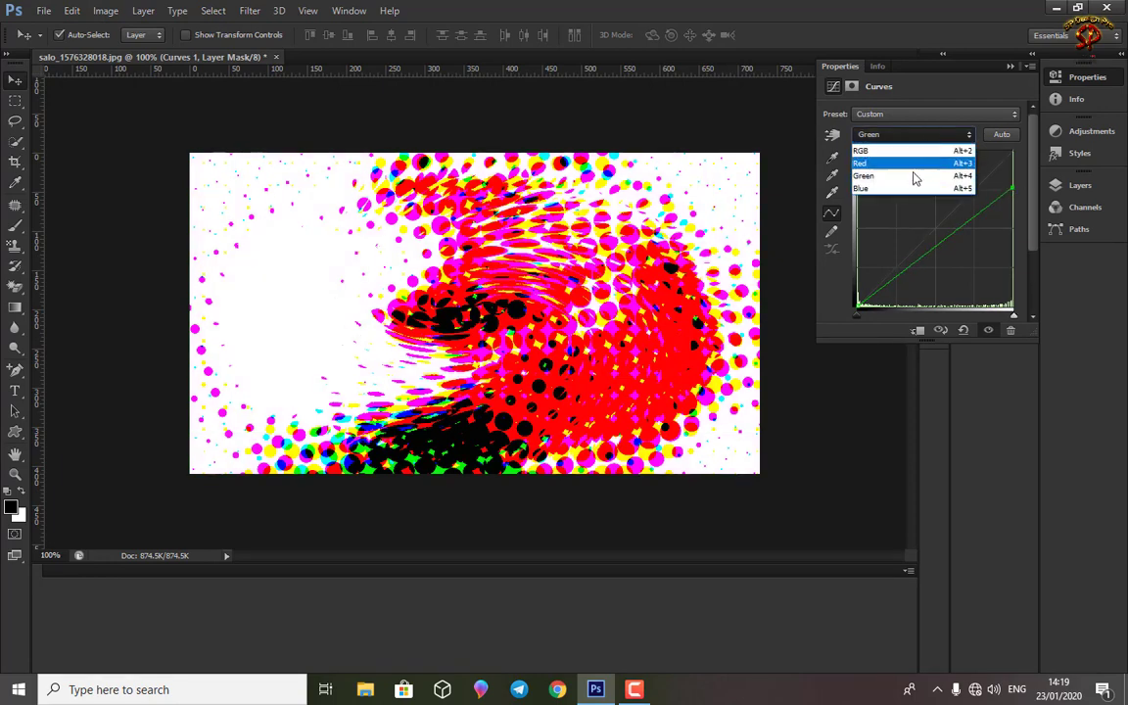
click(912, 186)
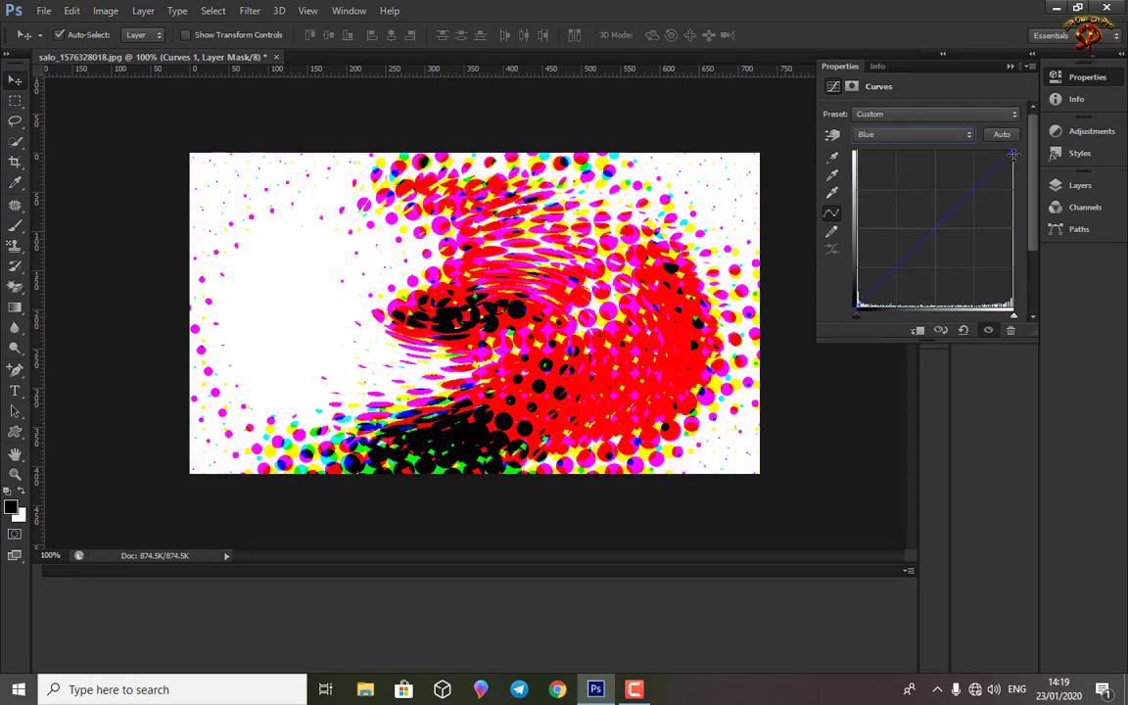
drag(1014, 155, 1013, 198)
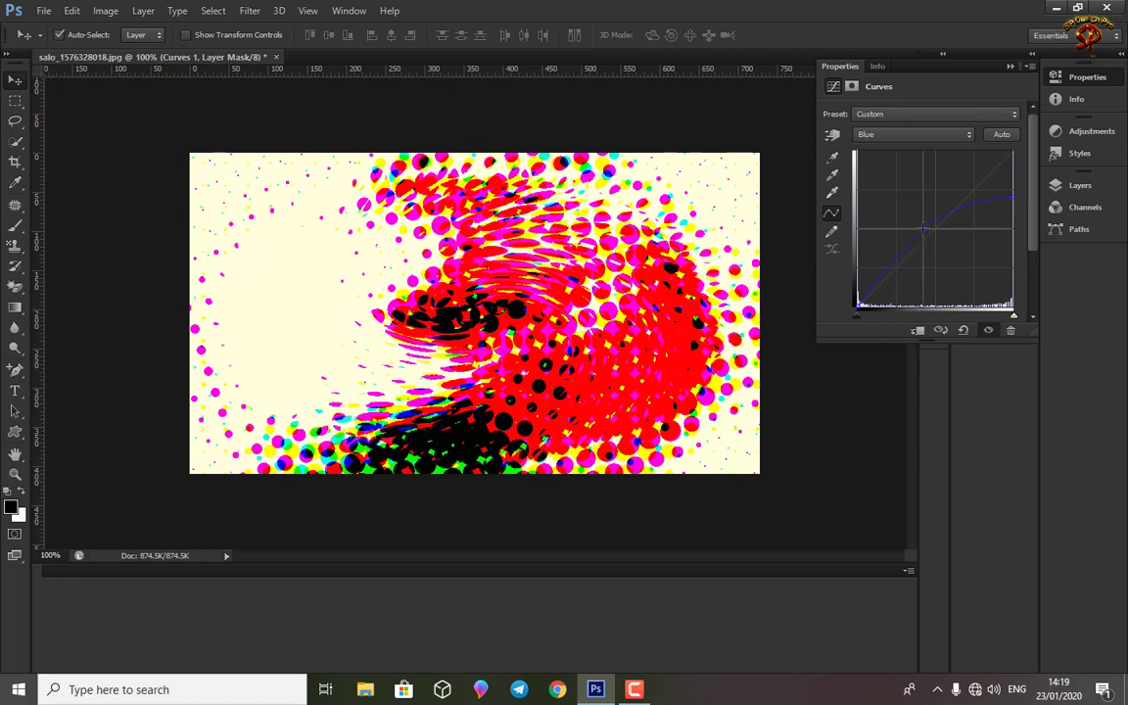
click(931, 238)
click(1010, 65)
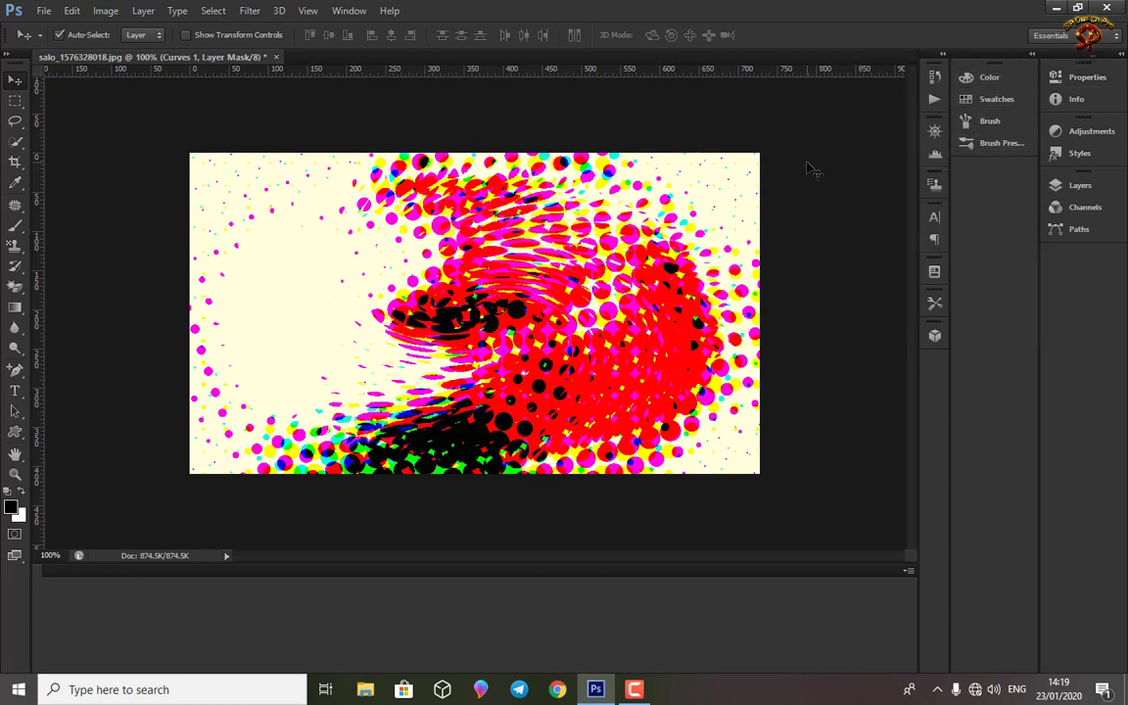
Expand Layer 0's smart filter list and toggle all smart filters off and on to compare the original onions with the effect.
click(1080, 185)
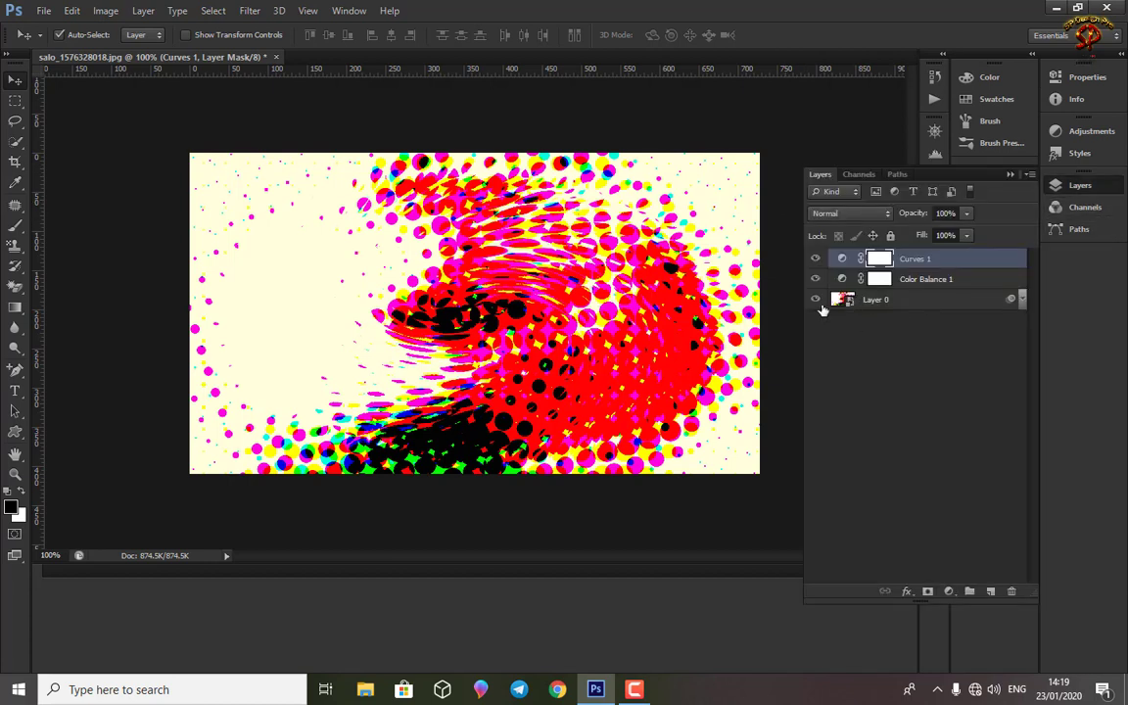
click(1022, 300)
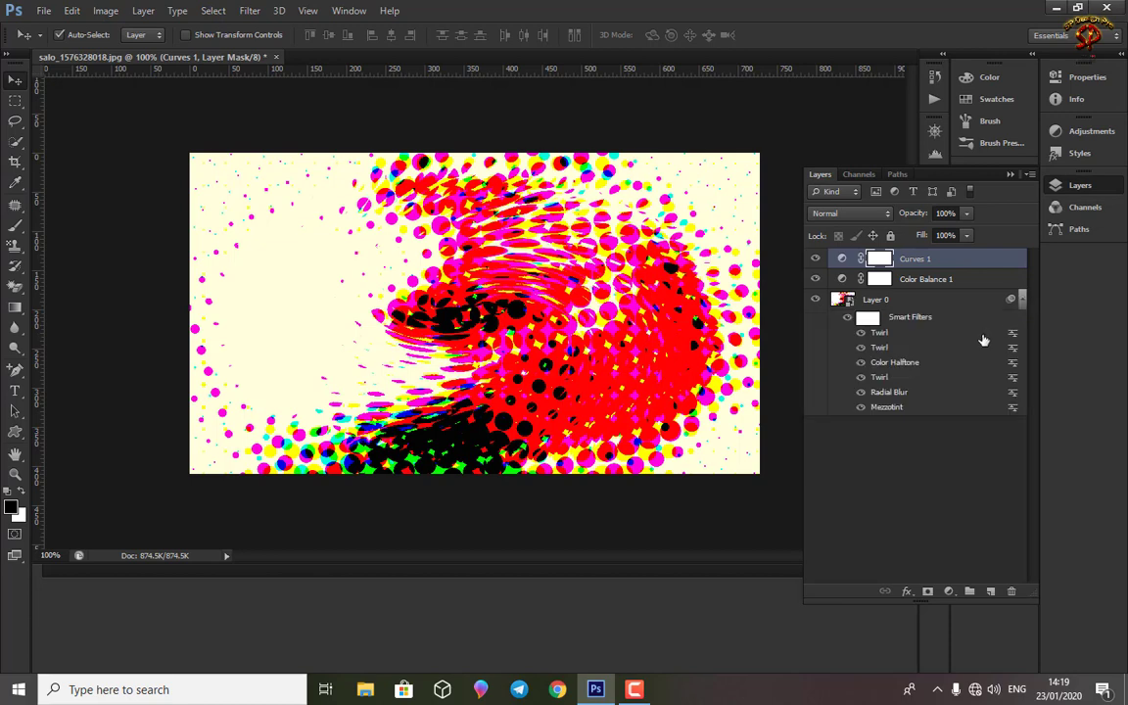
click(848, 319)
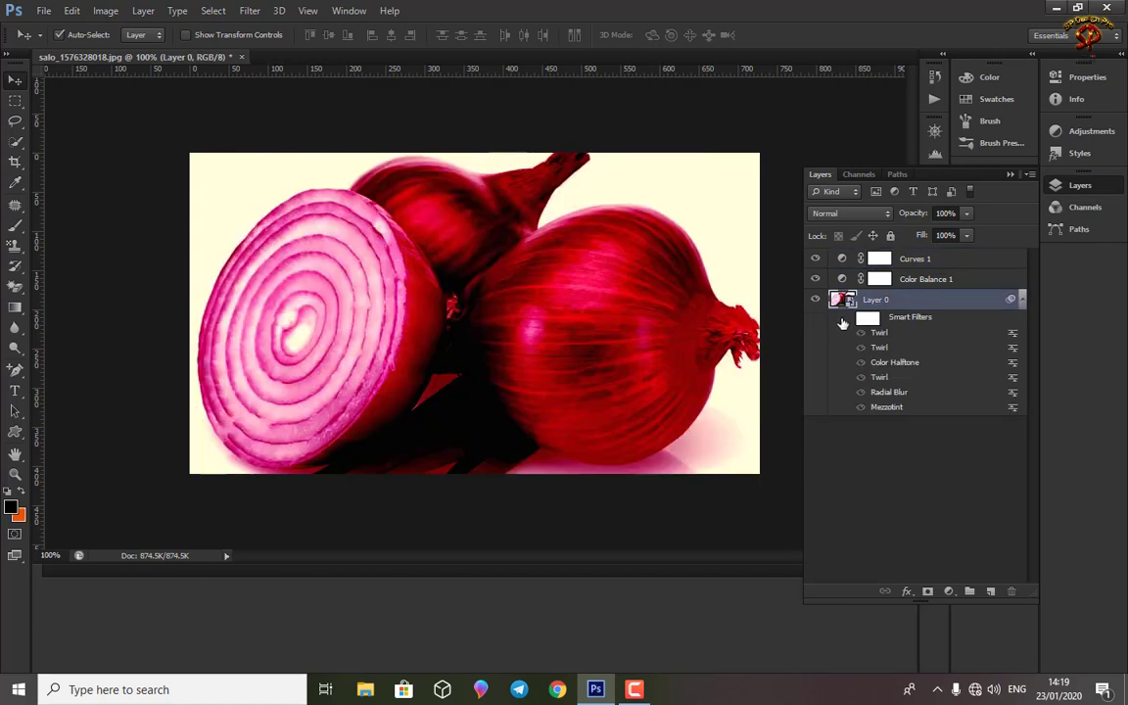
click(848, 320)
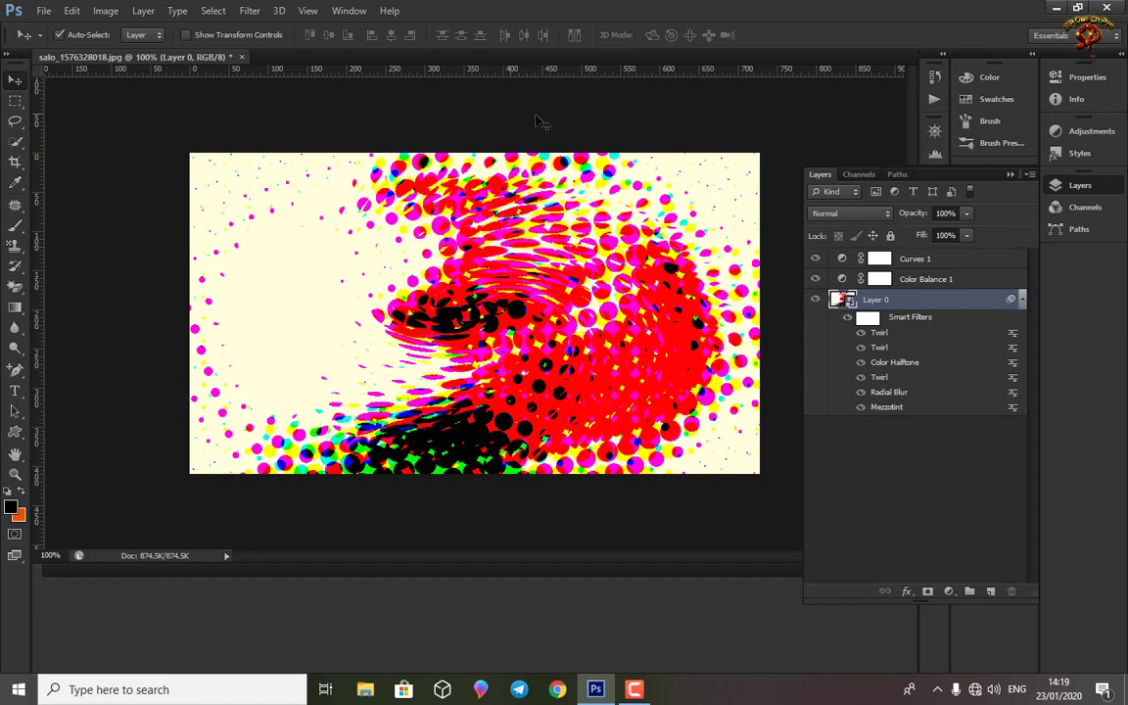
Open the portrait image Unti1 from the attachments folder.
click(44, 10)
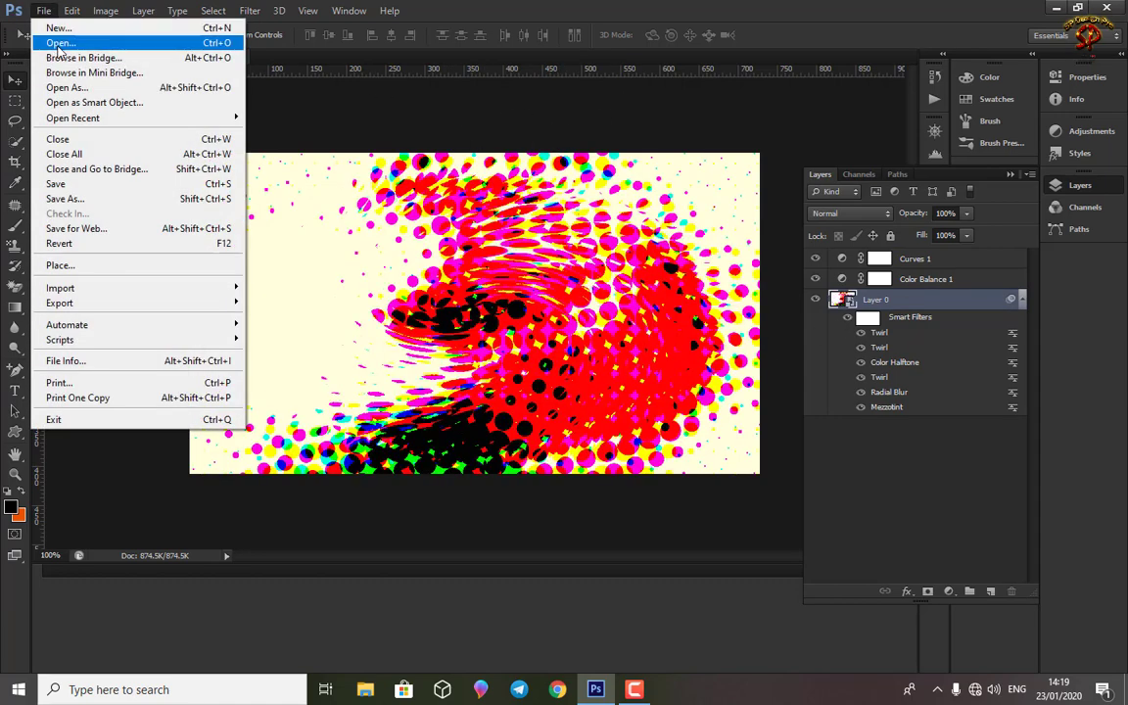
click(54, 42)
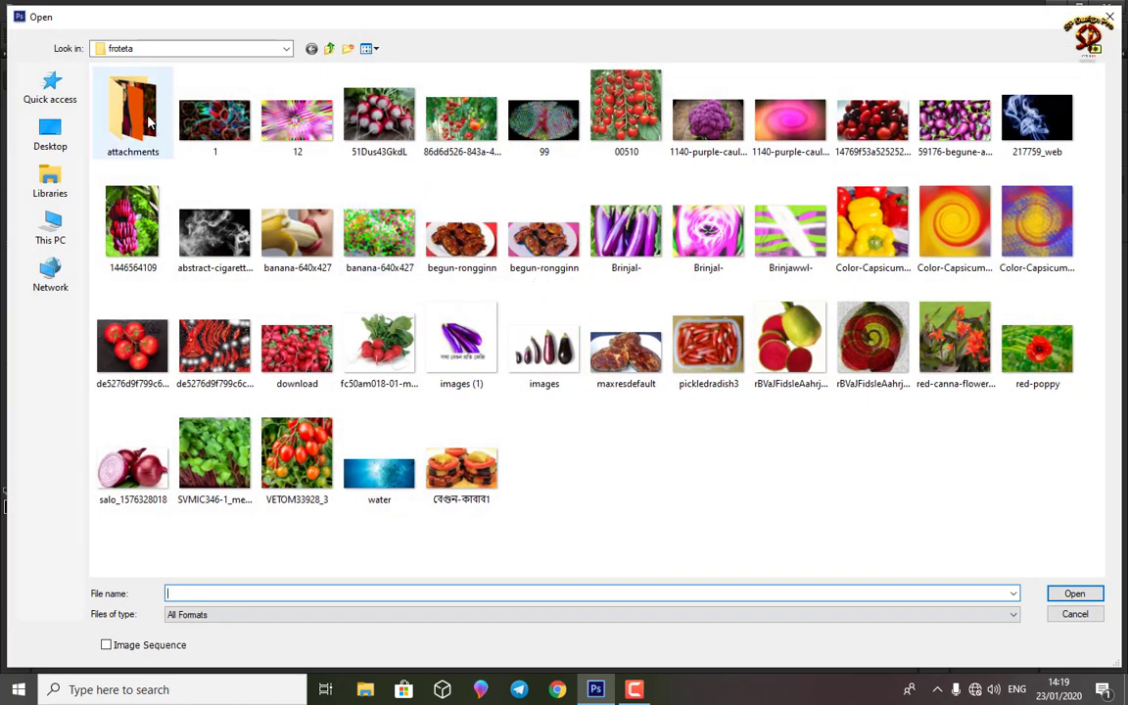
double_click(137, 116)
click(1033, 240)
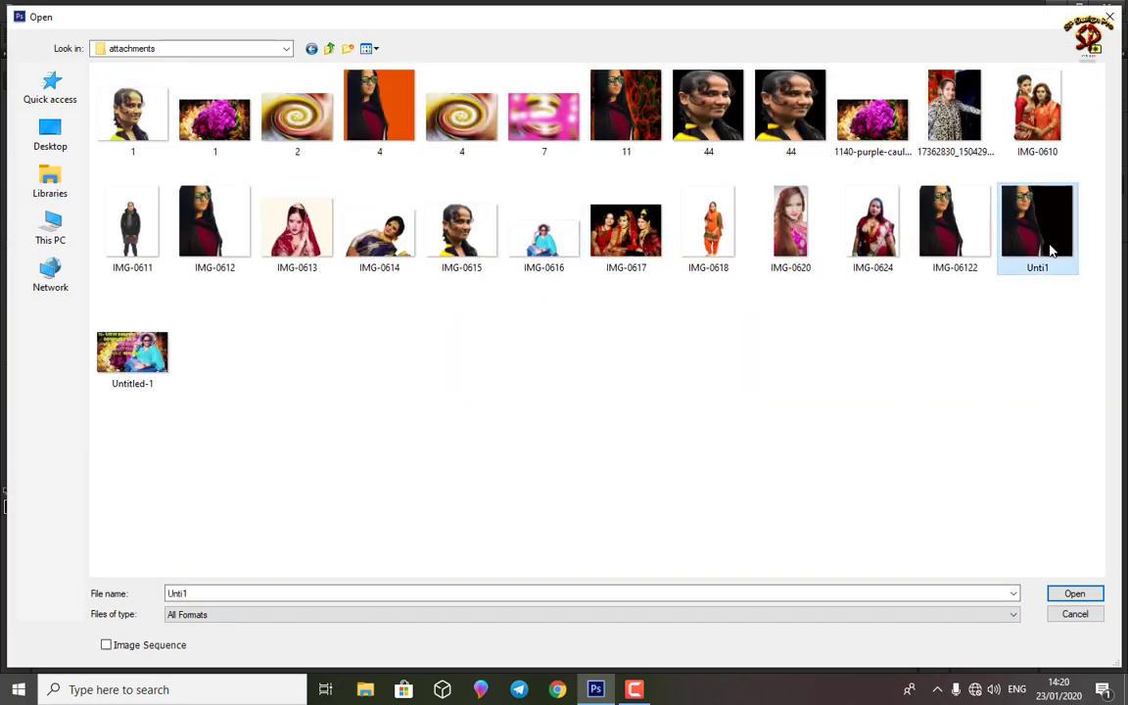
click(1074, 593)
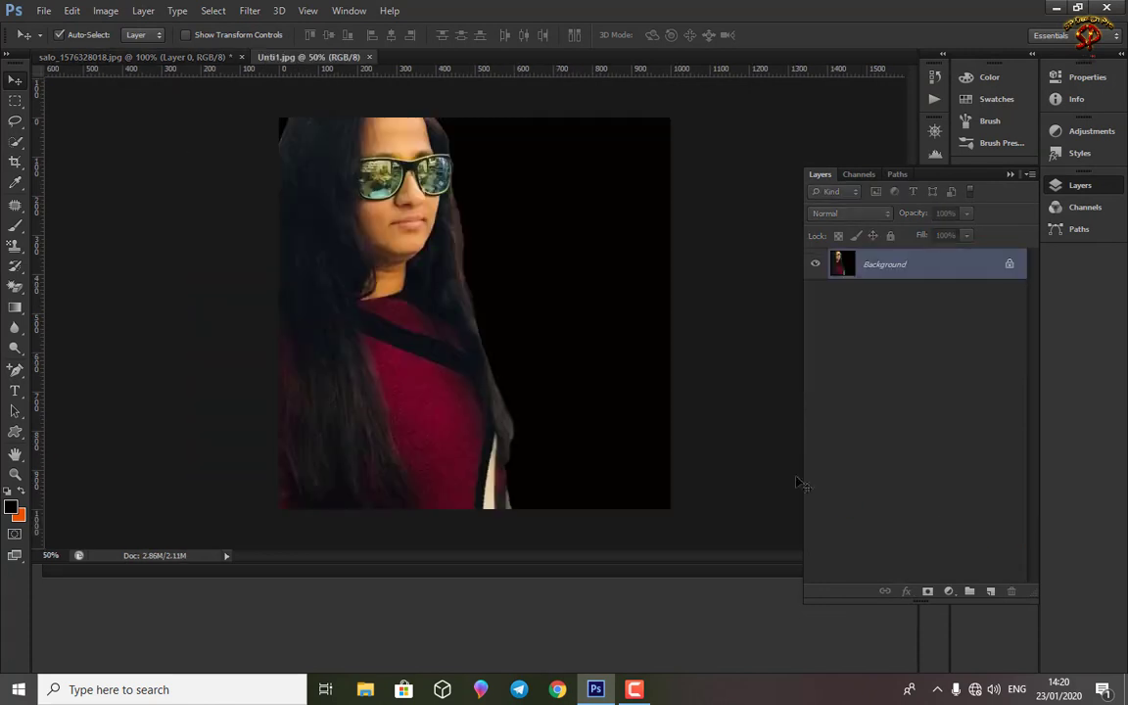
Copy the filtered Layer 0 from salo_1576328018.jpg into Unti1.jpg and position it near the middle of the portrait.
click(133, 55)
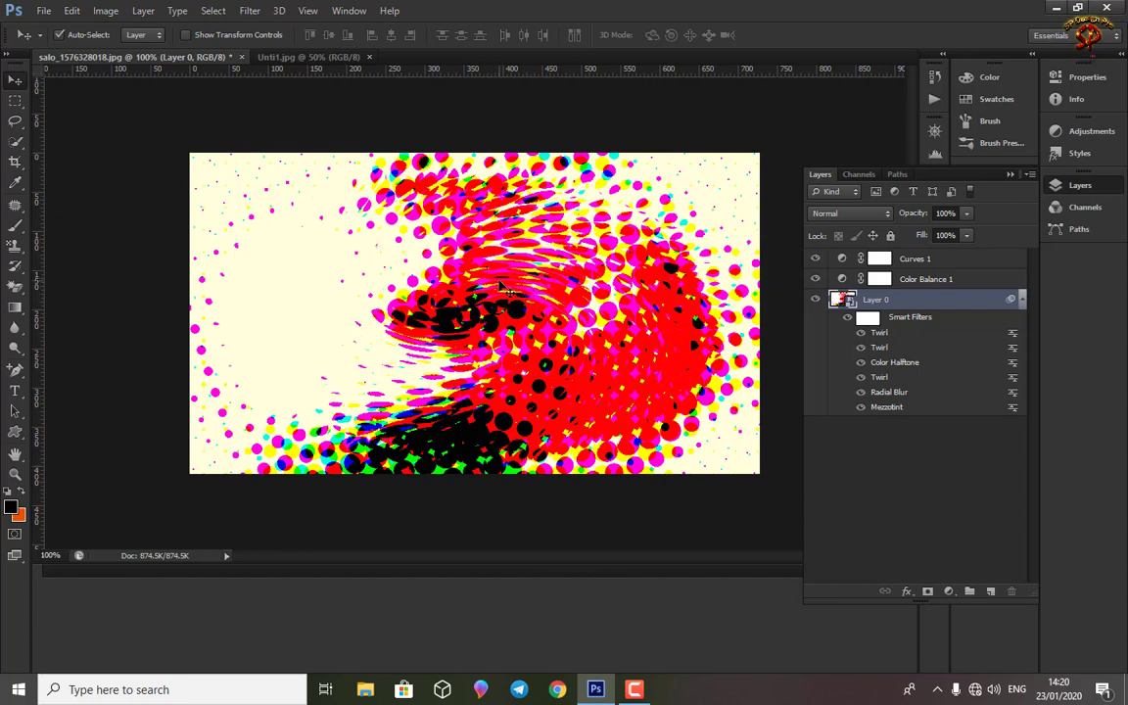
drag(504, 289, 387, 218)
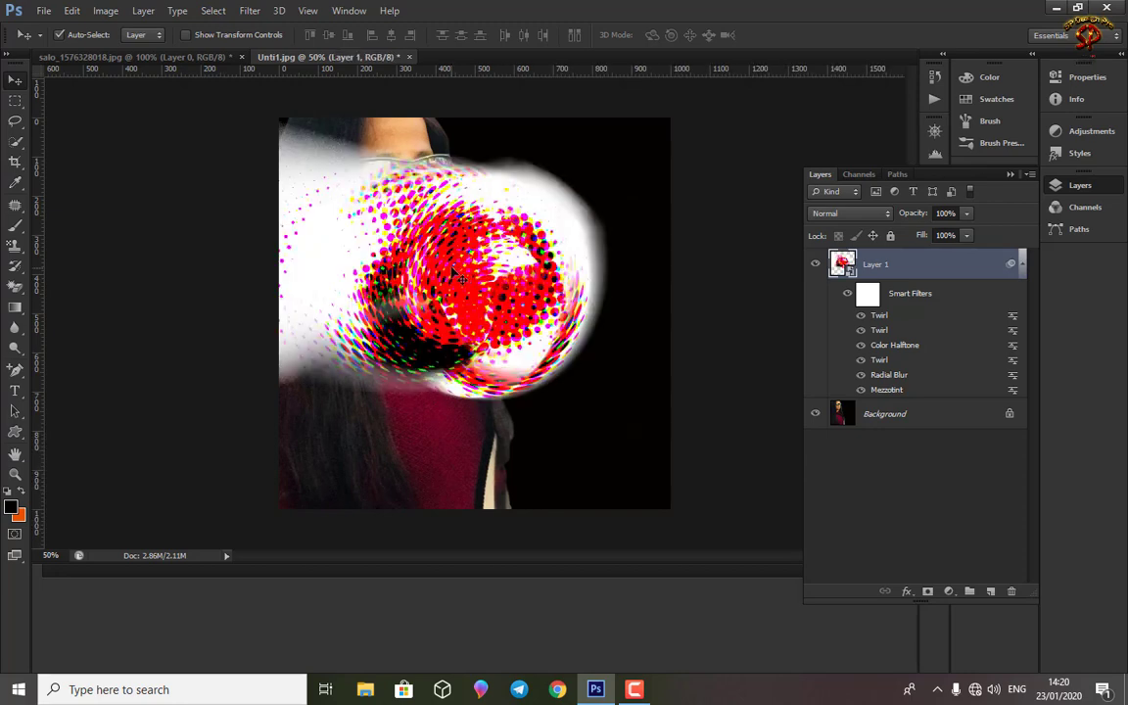
drag(458, 279, 496, 304)
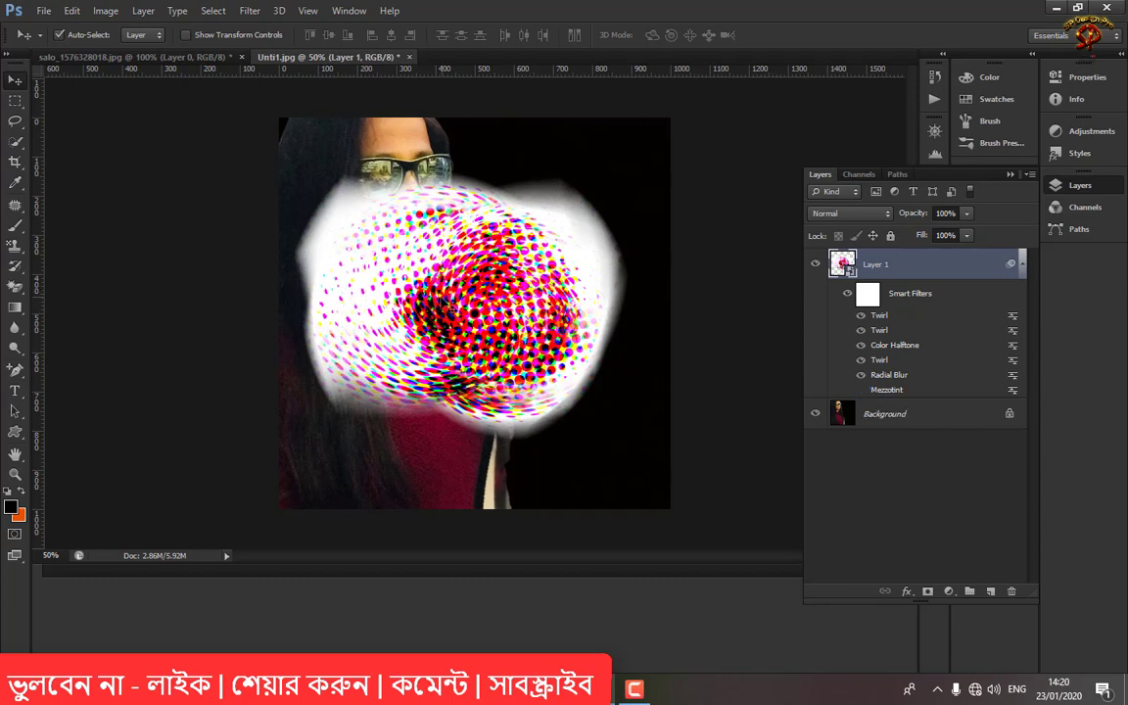
Free-transform Layer 1 to cover the whole canvas, scaling it to about 147% width and 256% height.
key(ctrl+t)
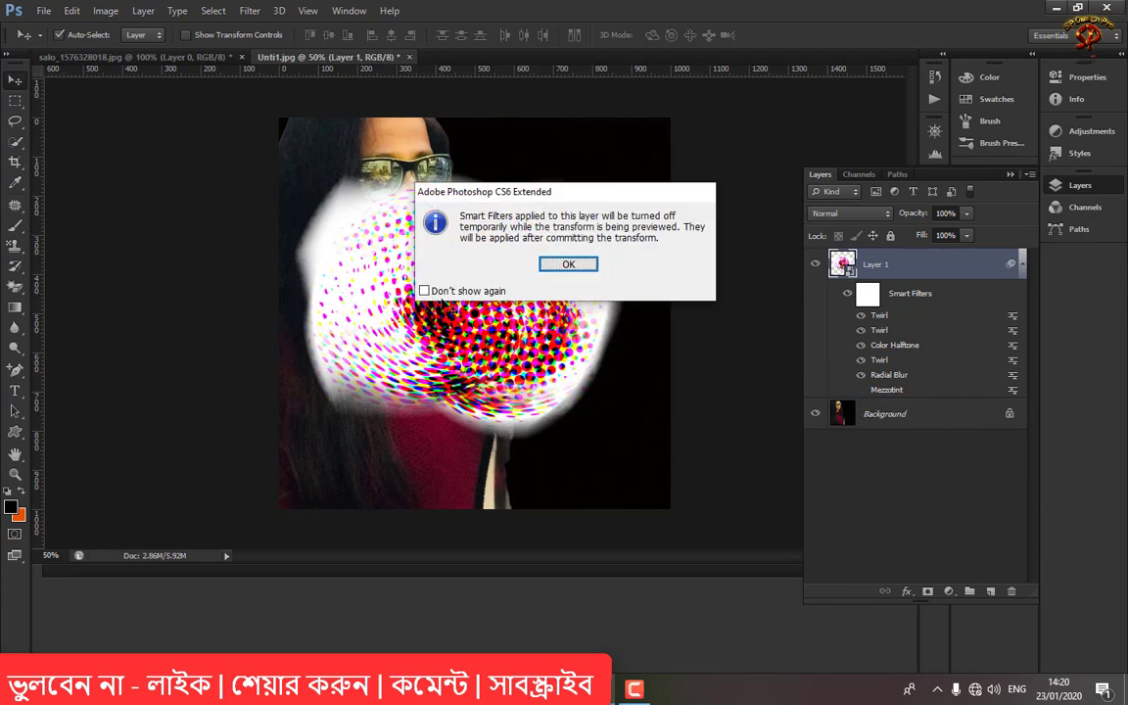
key(Return)
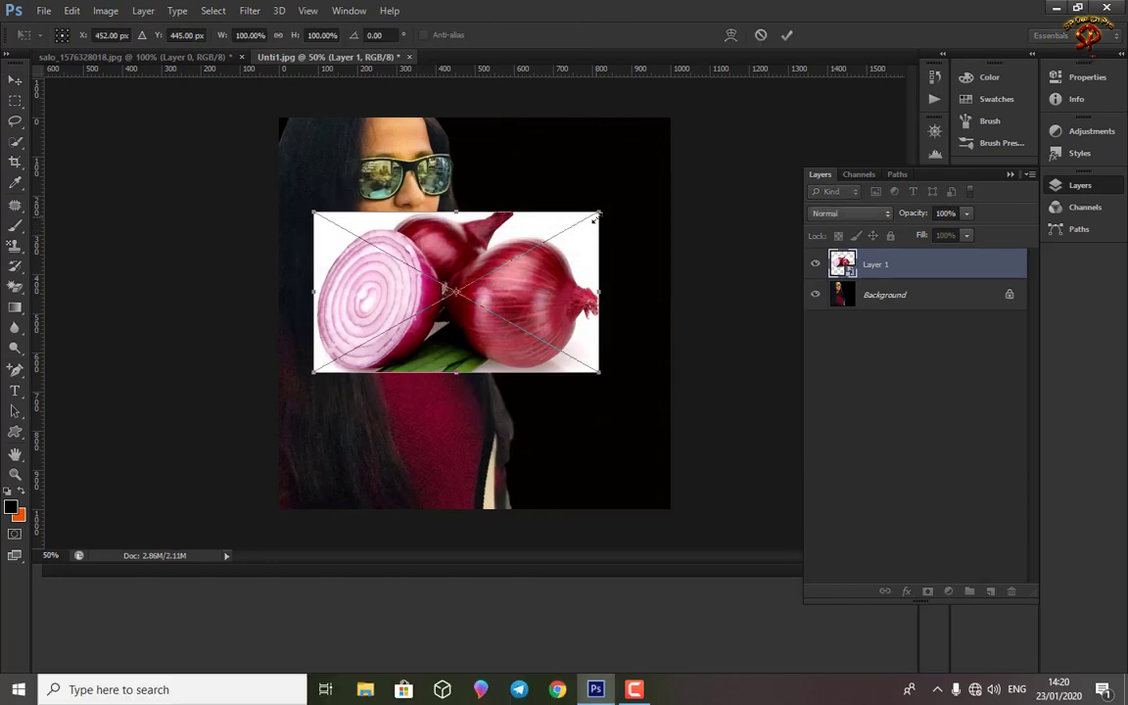
drag(599, 213, 646, 117)
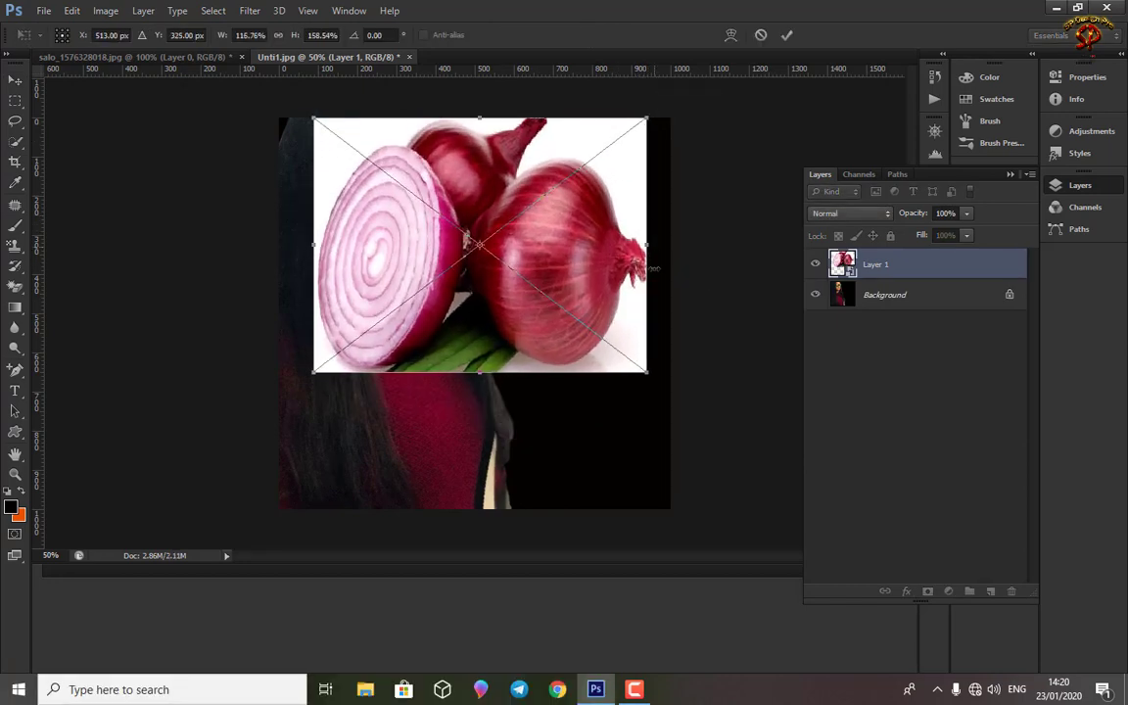
drag(651, 244, 678, 244)
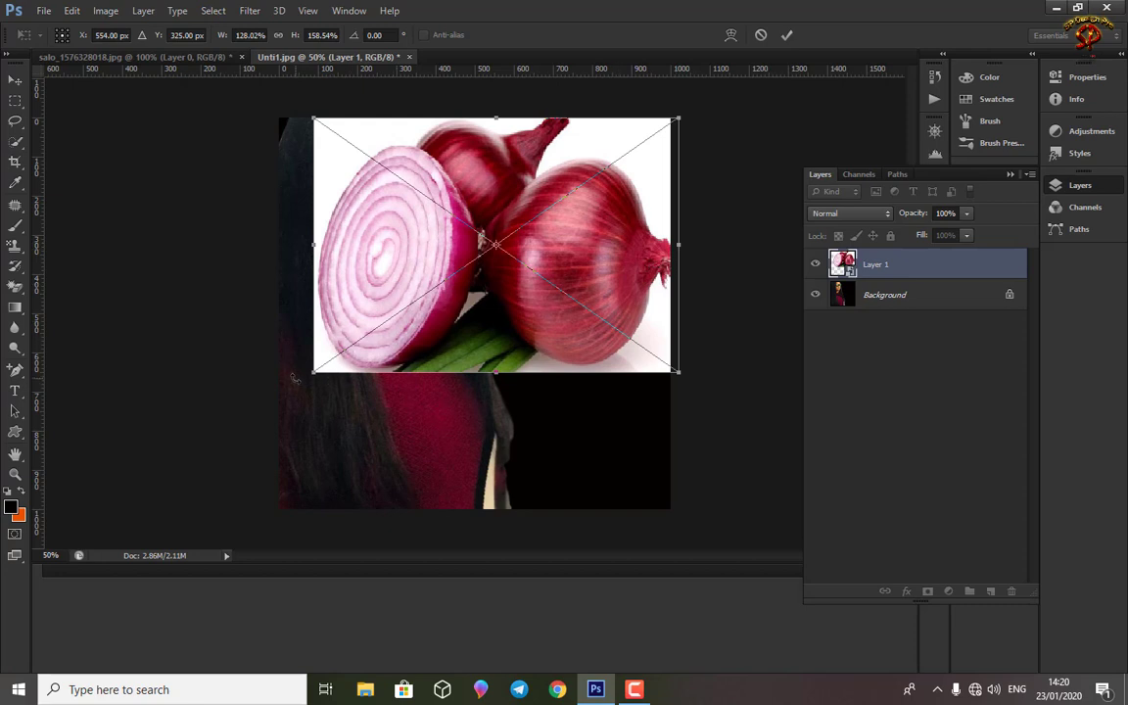
drag(312, 375, 258, 529)
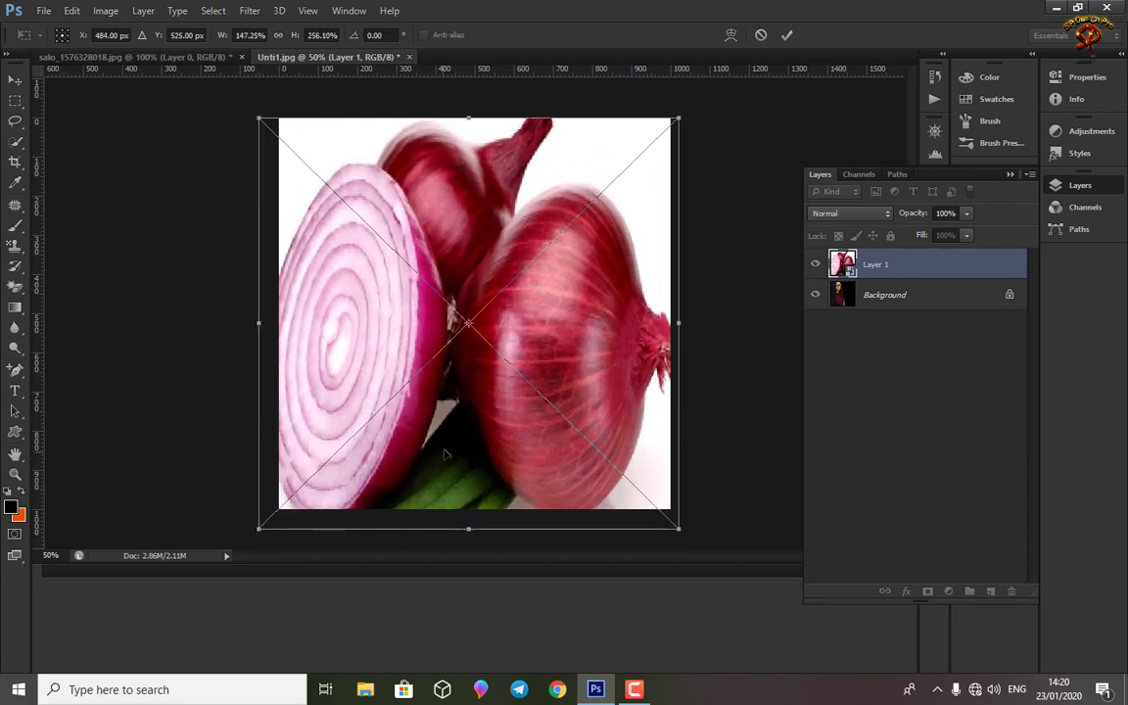
key(Return)
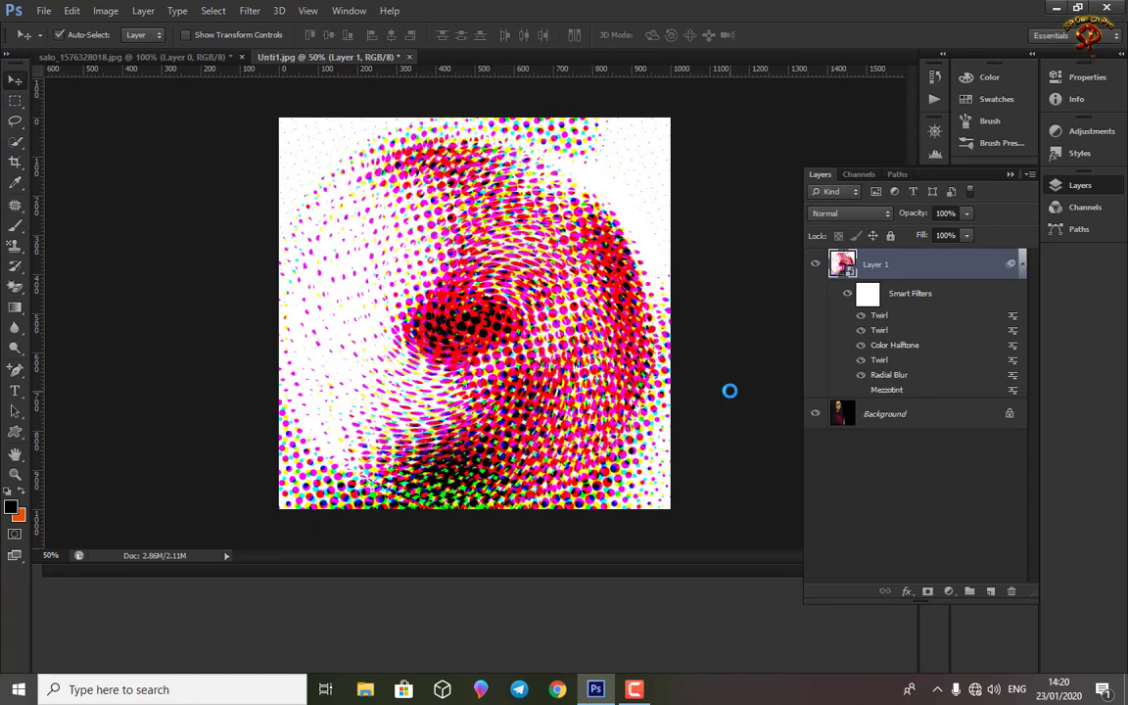
Set Layer 1's blending mode to Screen and add a layer mask painted black over the woman with a 197 px brush.
click(848, 213)
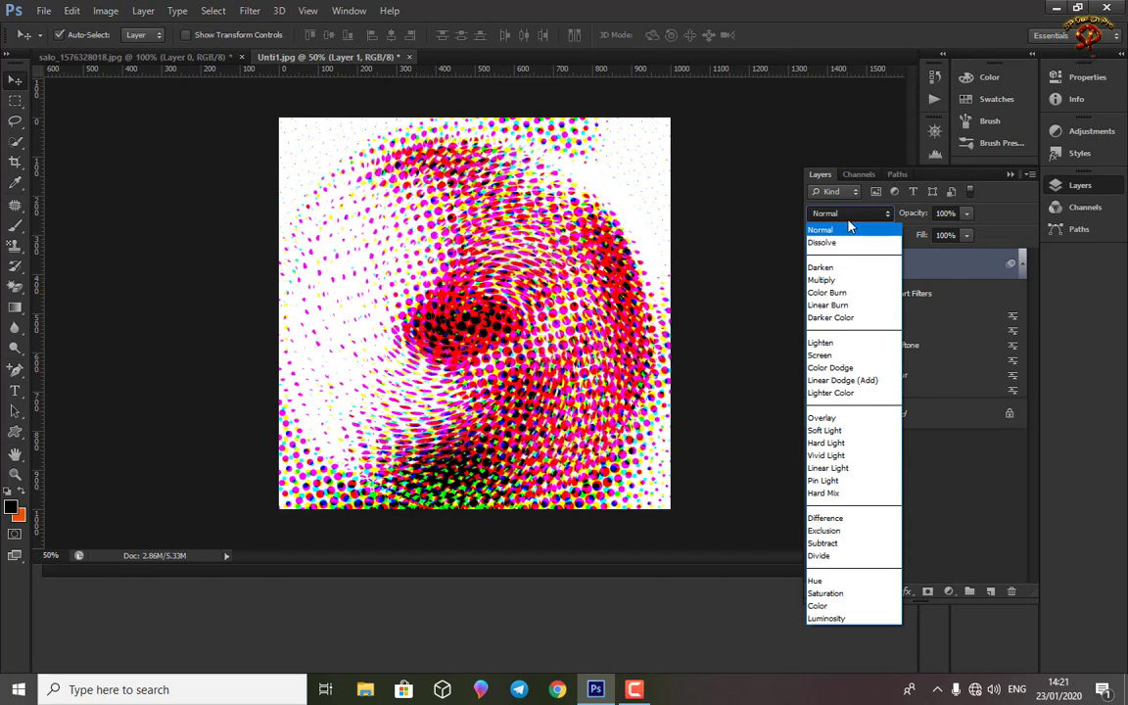
click(821, 355)
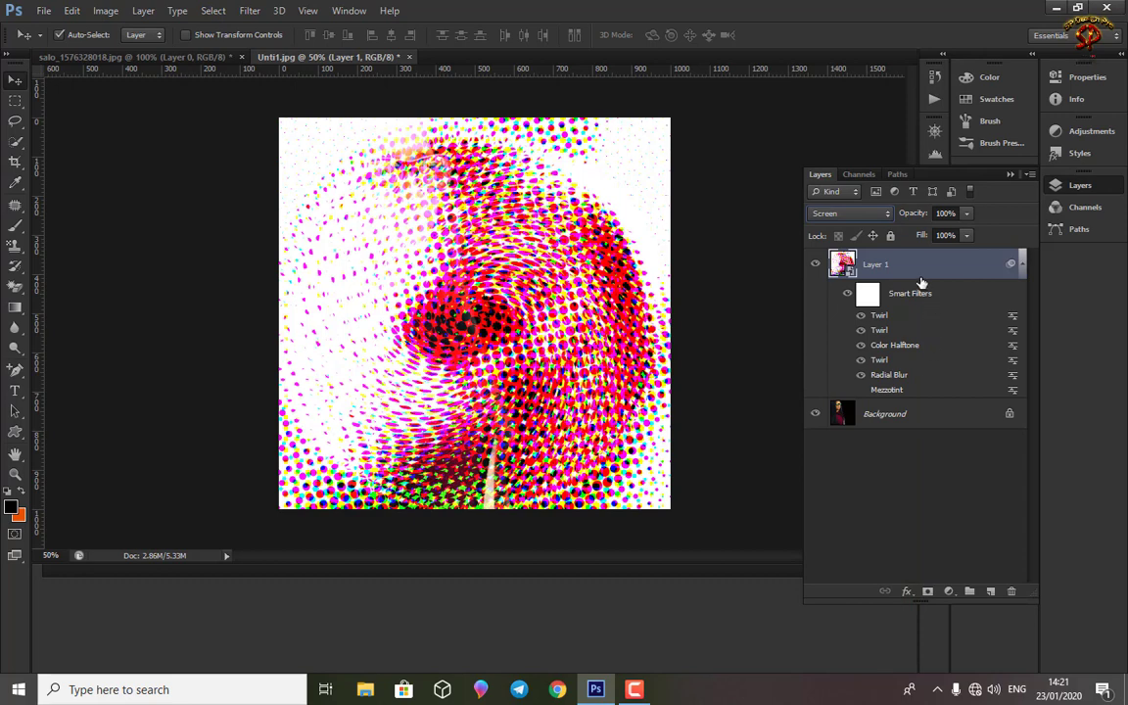
click(927, 590)
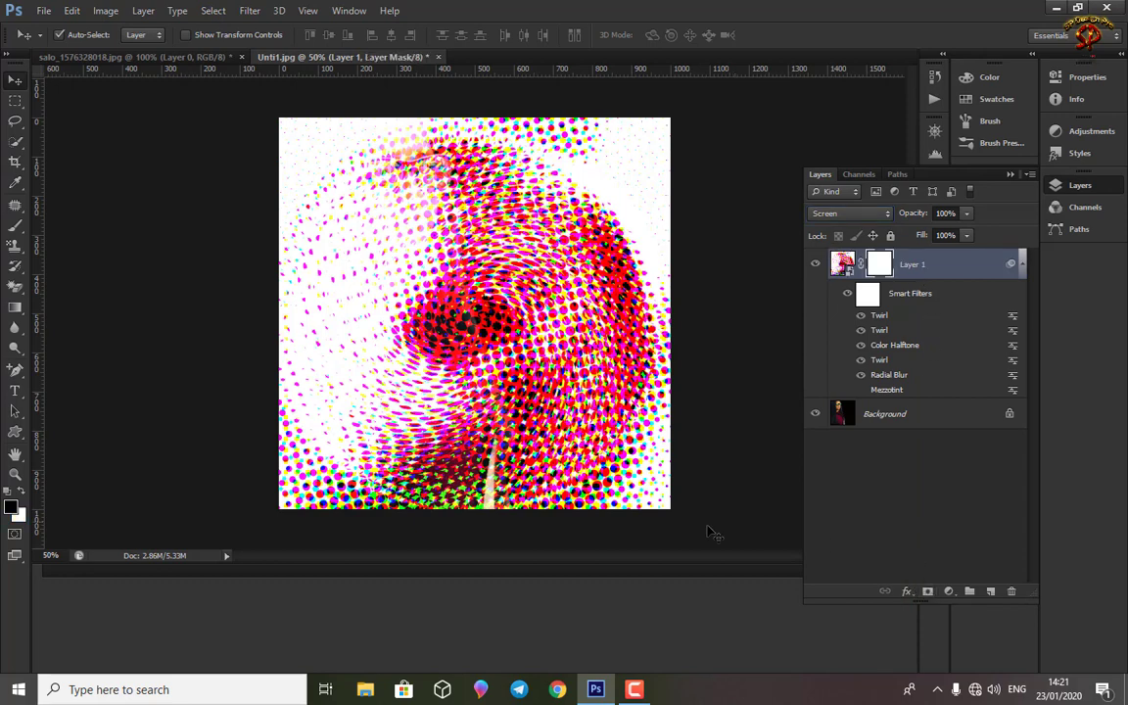
click(15, 225)
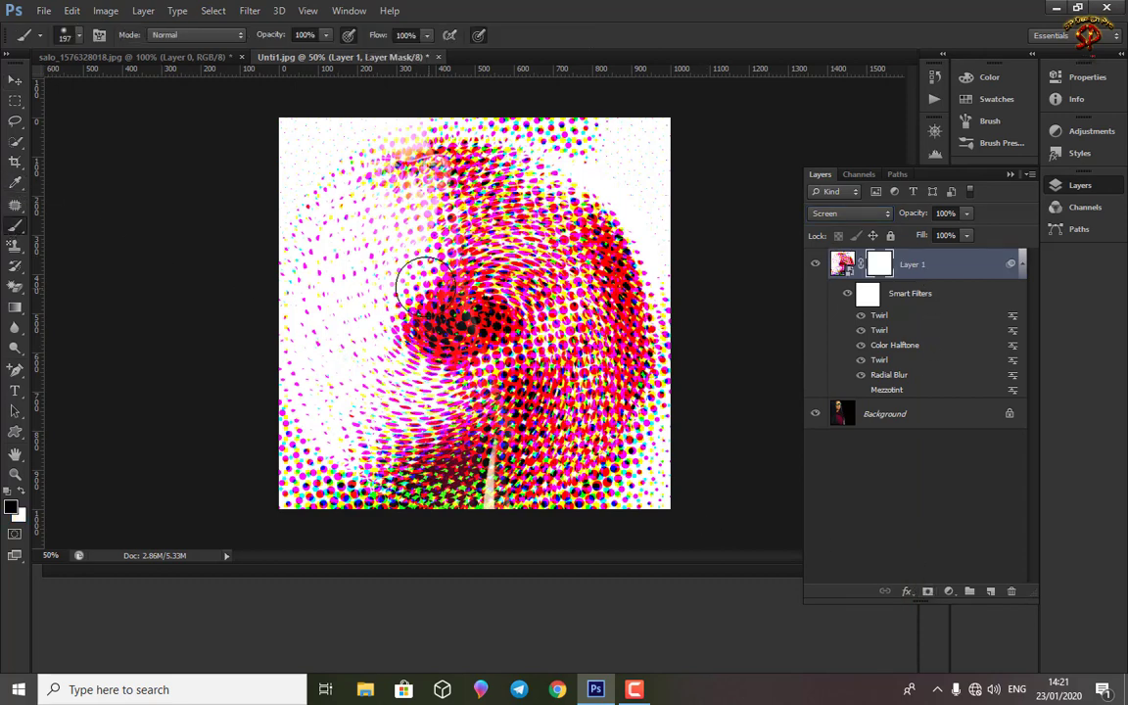
mouse_move(376, 176)
mouse_down()
mouse_move(334, 149)
mouse_move(400, 146)
mouse_move(368, 203)
mouse_move(365, 247)
mouse_move(403, 185)
mouse_move(427, 249)
mouse_move(405, 290)
mouse_move(392, 290)
mouse_move(373, 179)
mouse_move(325, 147)
mouse_move(278, 248)
mouse_move(314, 205)
mouse_move(351, 237)
mouse_move(342, 112)
mouse_move(274, 146)
mouse_move(293, 329)
mouse_move(416, 309)
mouse_move(423, 282)
mouse_move(445, 358)
mouse_move(450, 313)
mouse_move(465, 318)
mouse_move(500, 361)
mouse_move(506, 407)
mouse_move(503, 447)
mouse_move(488, 458)
mouse_move(481, 438)
mouse_move(495, 482)
mouse_move(487, 520)
mouse_move(473, 352)
mouse_move(442, 517)
mouse_move(427, 354)
mouse_move(406, 339)
mouse_move(402, 496)
mouse_move(382, 324)
mouse_move(346, 483)
mouse_move(317, 500)
mouse_move(355, 512)
mouse_move(320, 500)
mouse_move(299, 445)
mouse_move(293, 312)
mouse_move(278, 501)
mouse_move(321, 426)
mouse_move(437, 501)
mouse_move(488, 508)
mouse_move(411, 128)
mouse_move(461, 321)
mouse_move(441, 354)
mouse_move(388, 349)
mouse_move(508, 517)
mouse_up()
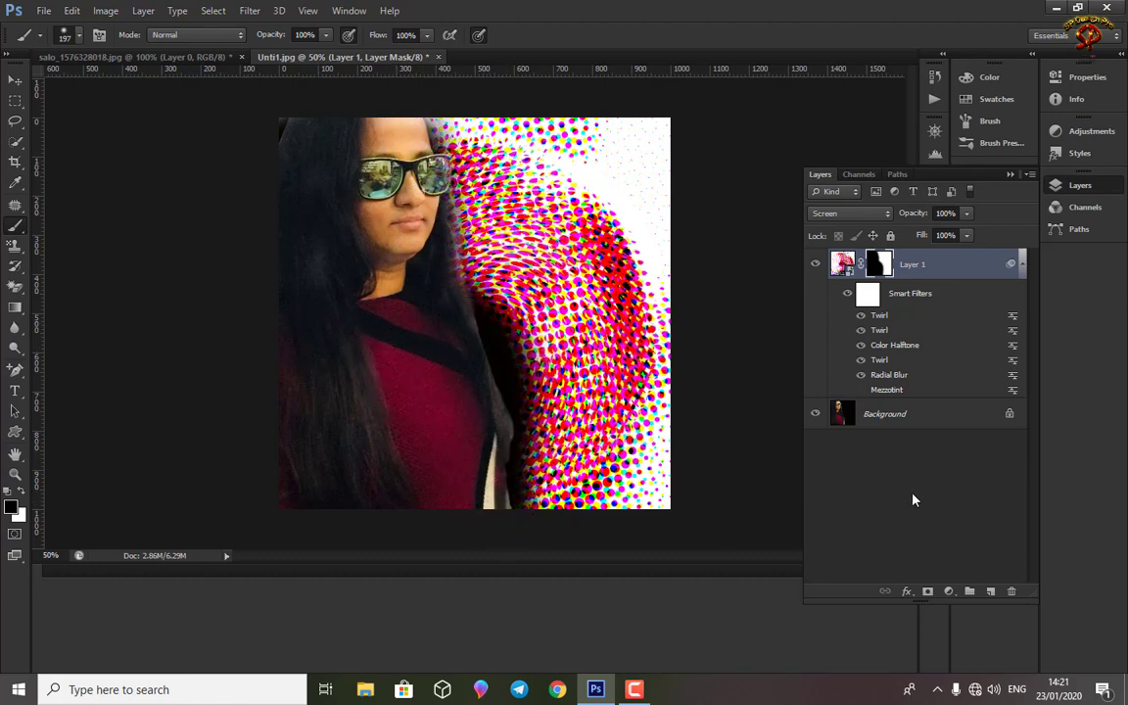
Toggle Layer 1's smart filters off and on to compare the plain onion background with the halftone effect.
click(847, 298)
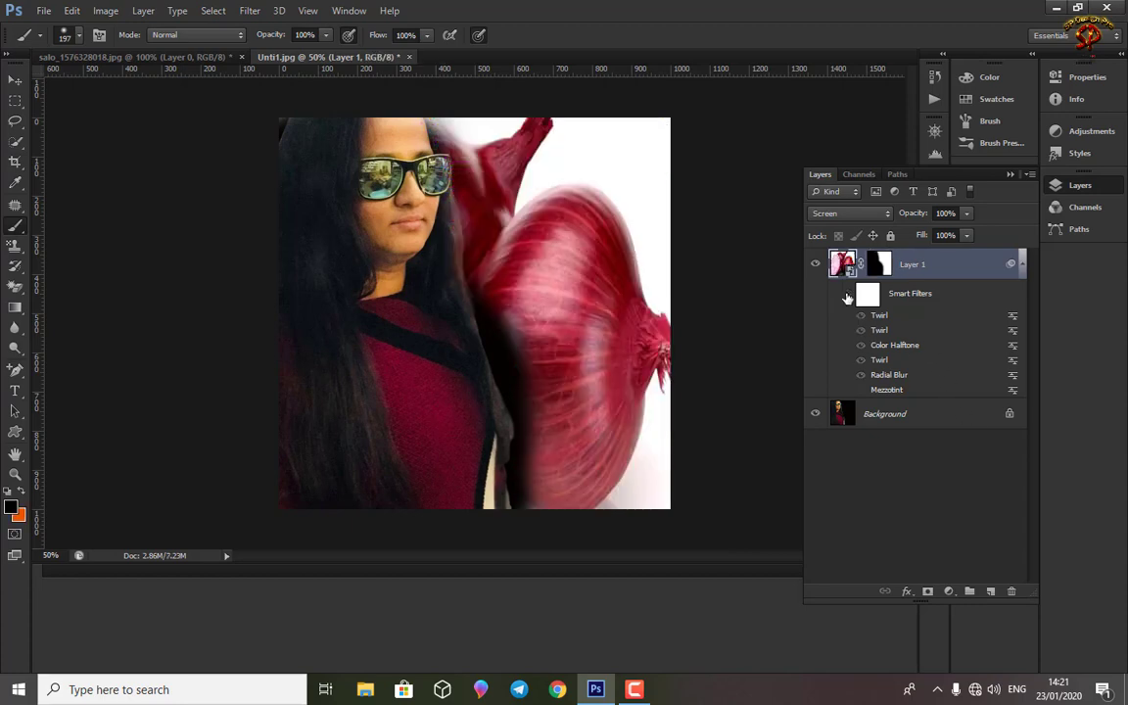
click(847, 298)
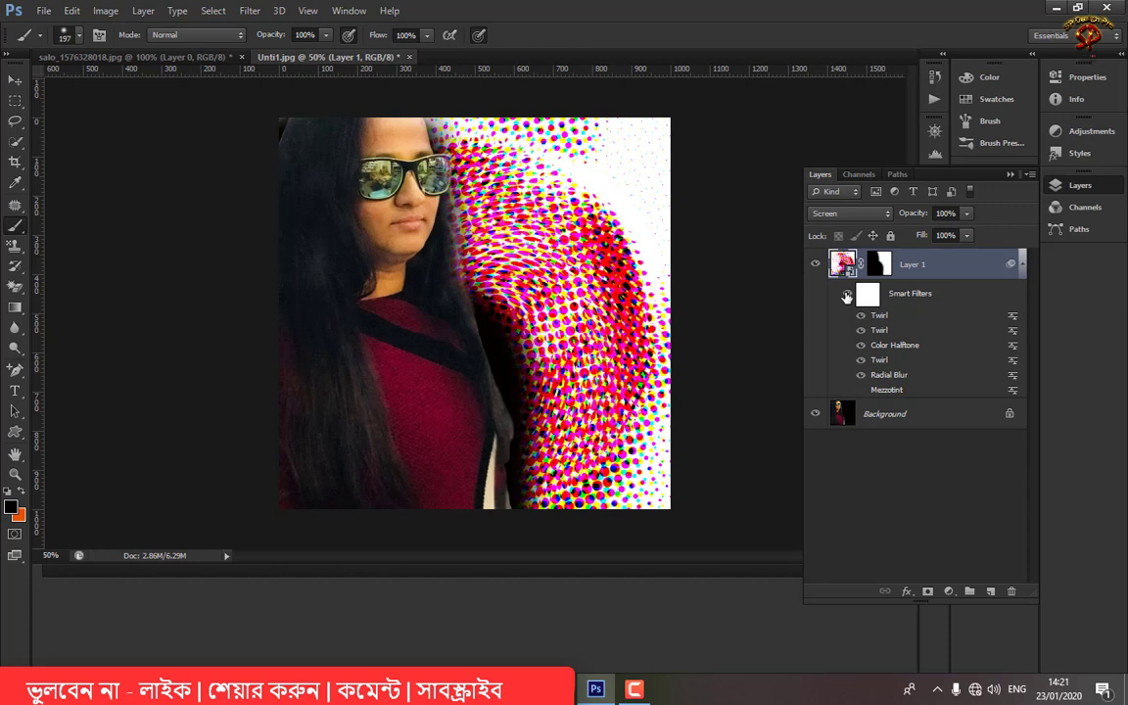
click(848, 295)
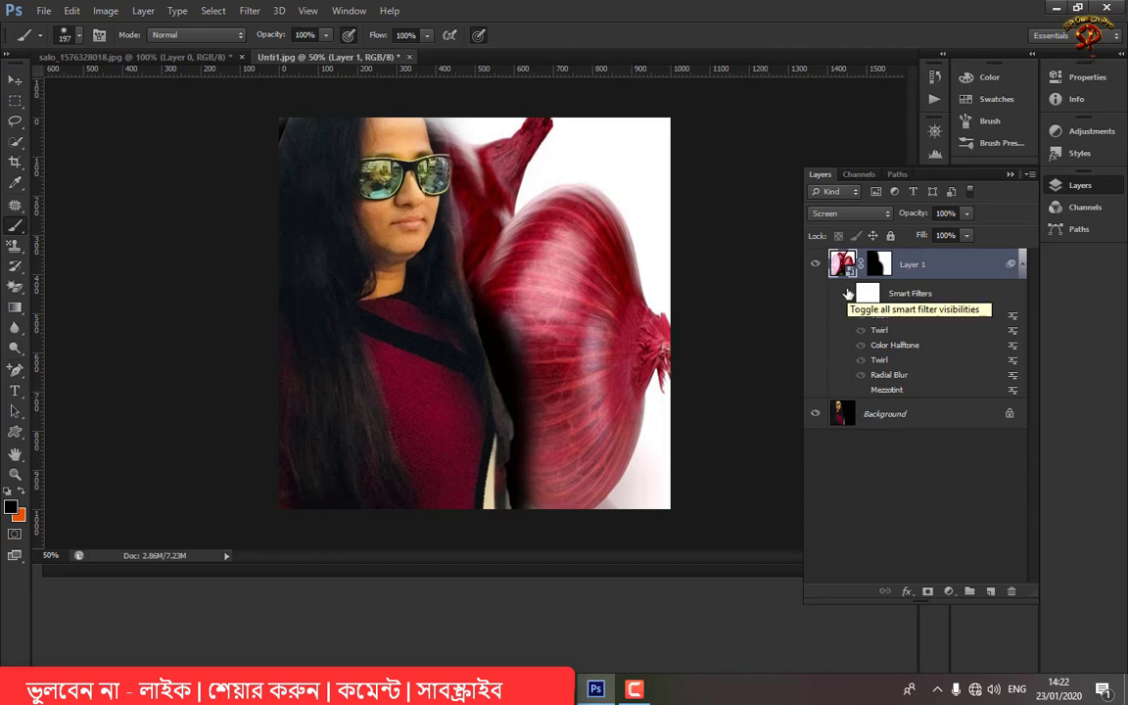
click(849, 294)
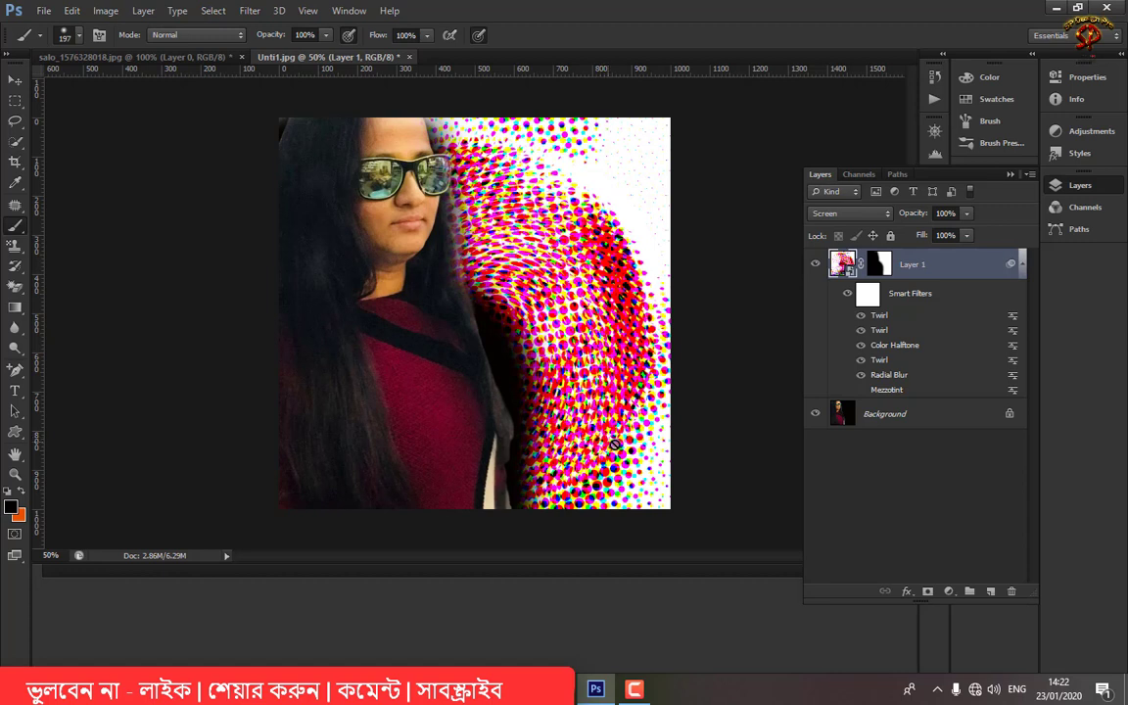
click(635, 689)
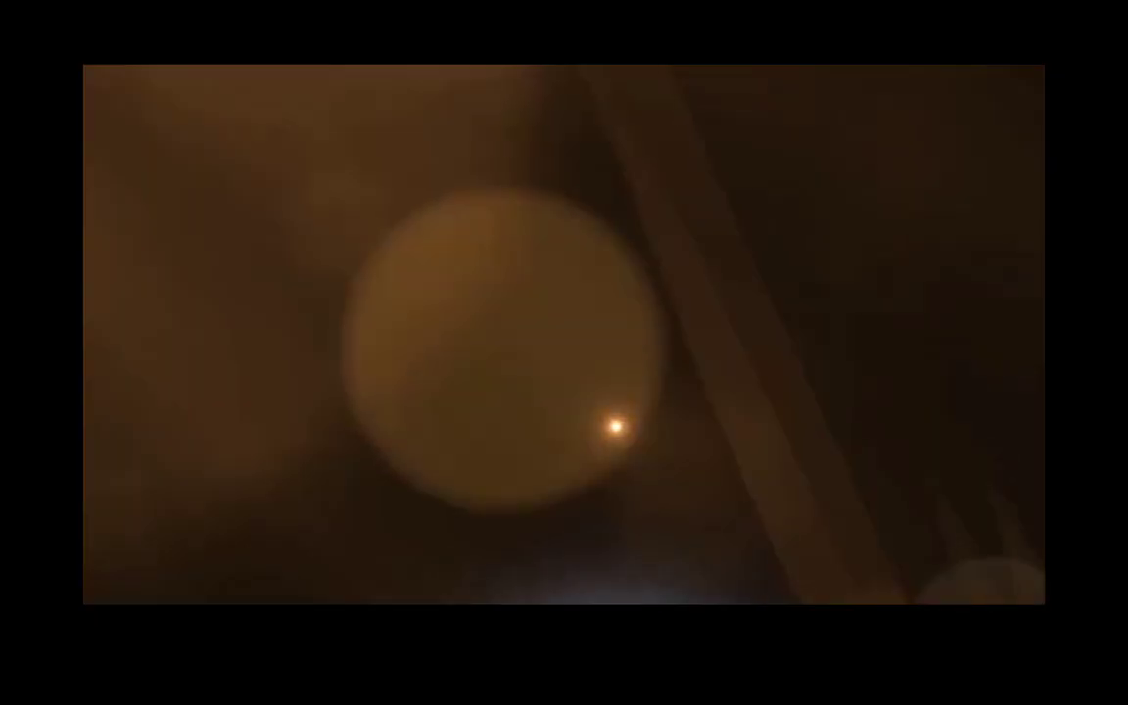